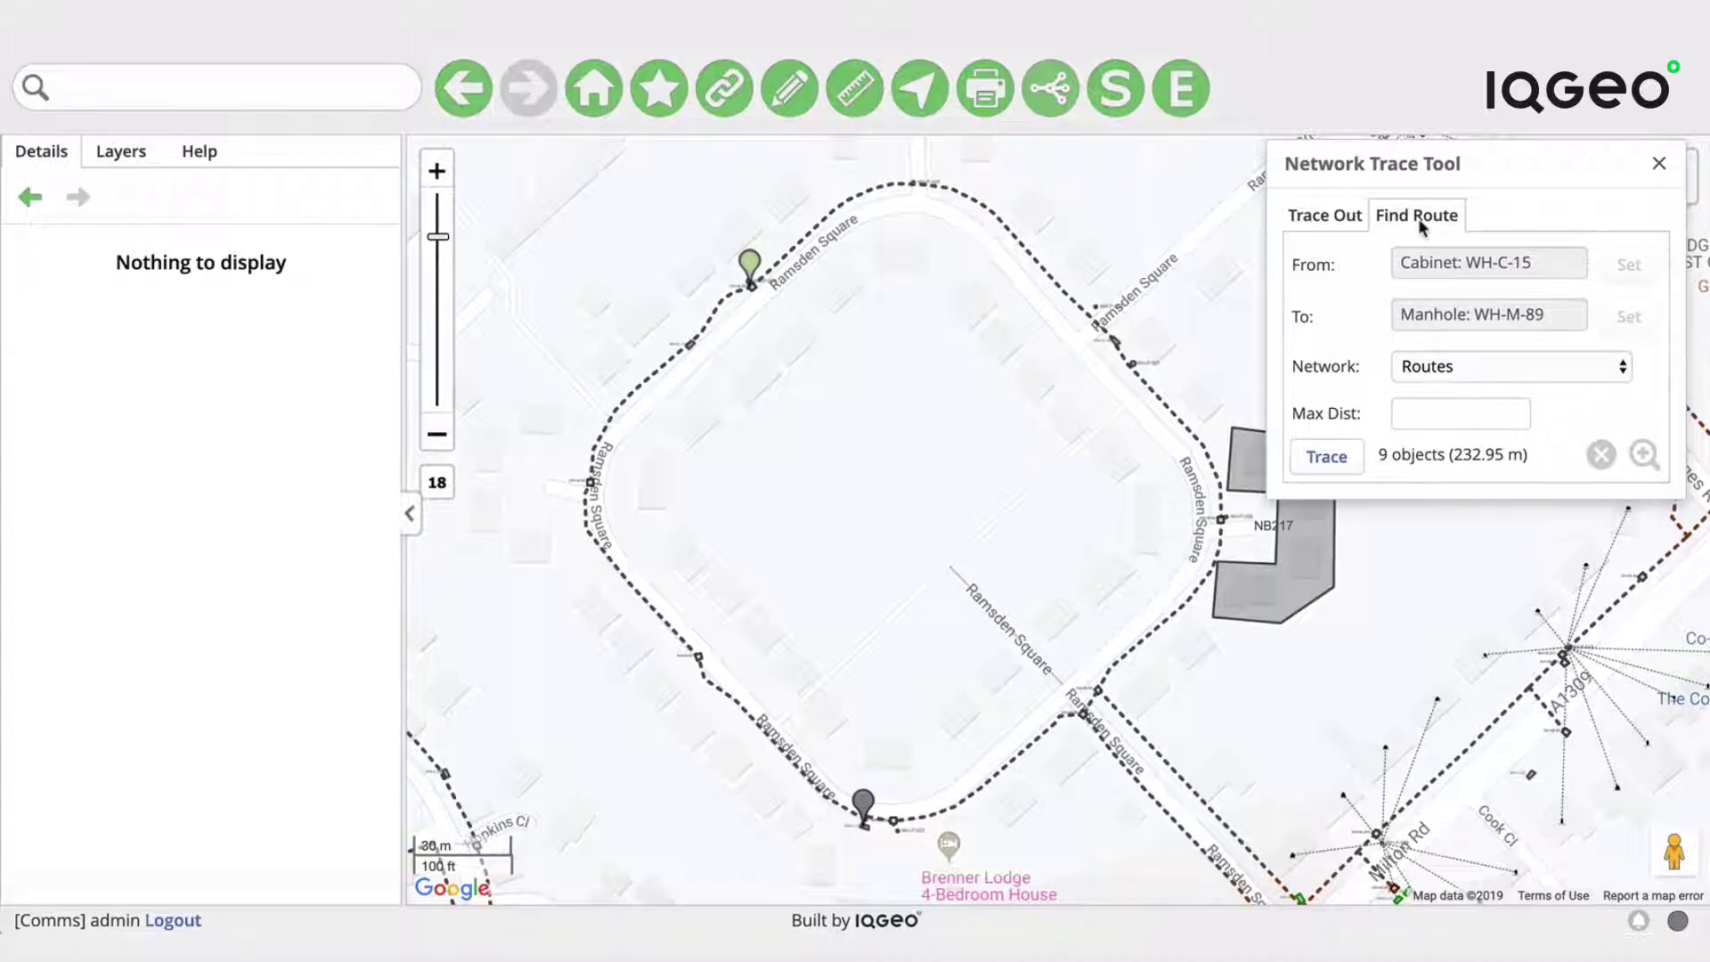
Trace the route from WH-C-15 to WH-M-89 and frame the 9-object, 232.95 m path on the map.
{"action": "left_click", "coordinate": [1329, 458]}
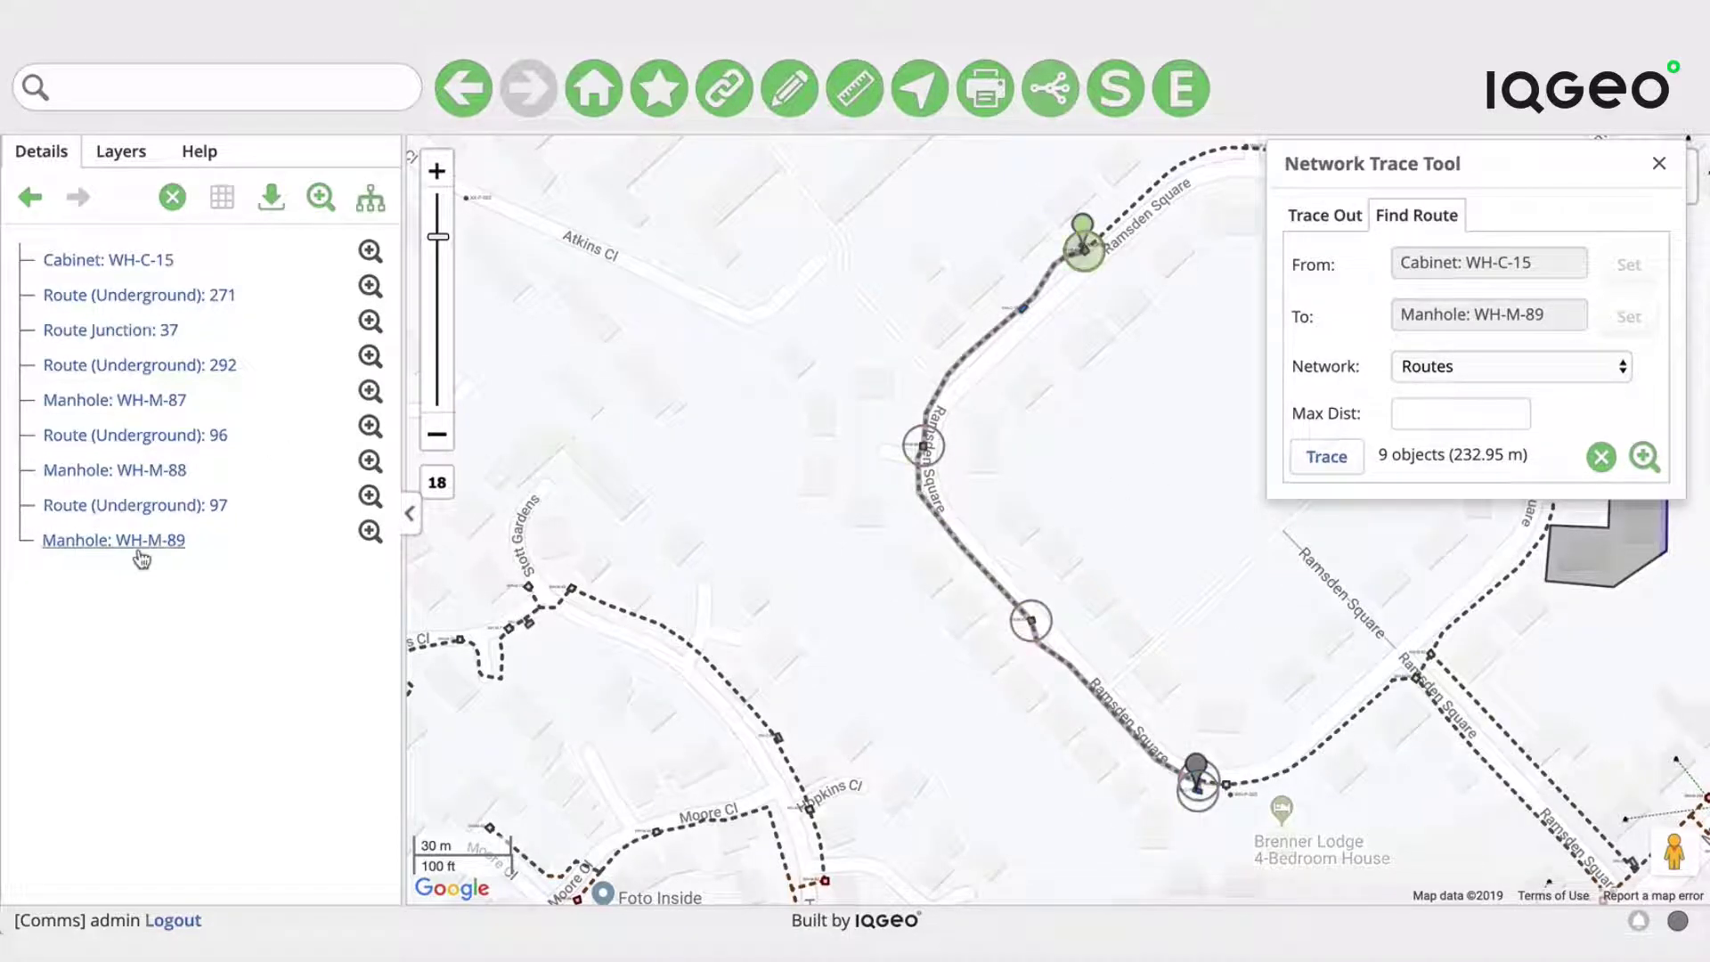
{"action": "mouse_move", "coordinate": [927, 449]}
{"action": "left_click_drag", "start_coordinate": [1143, 542], "coordinate": [808, 578]}
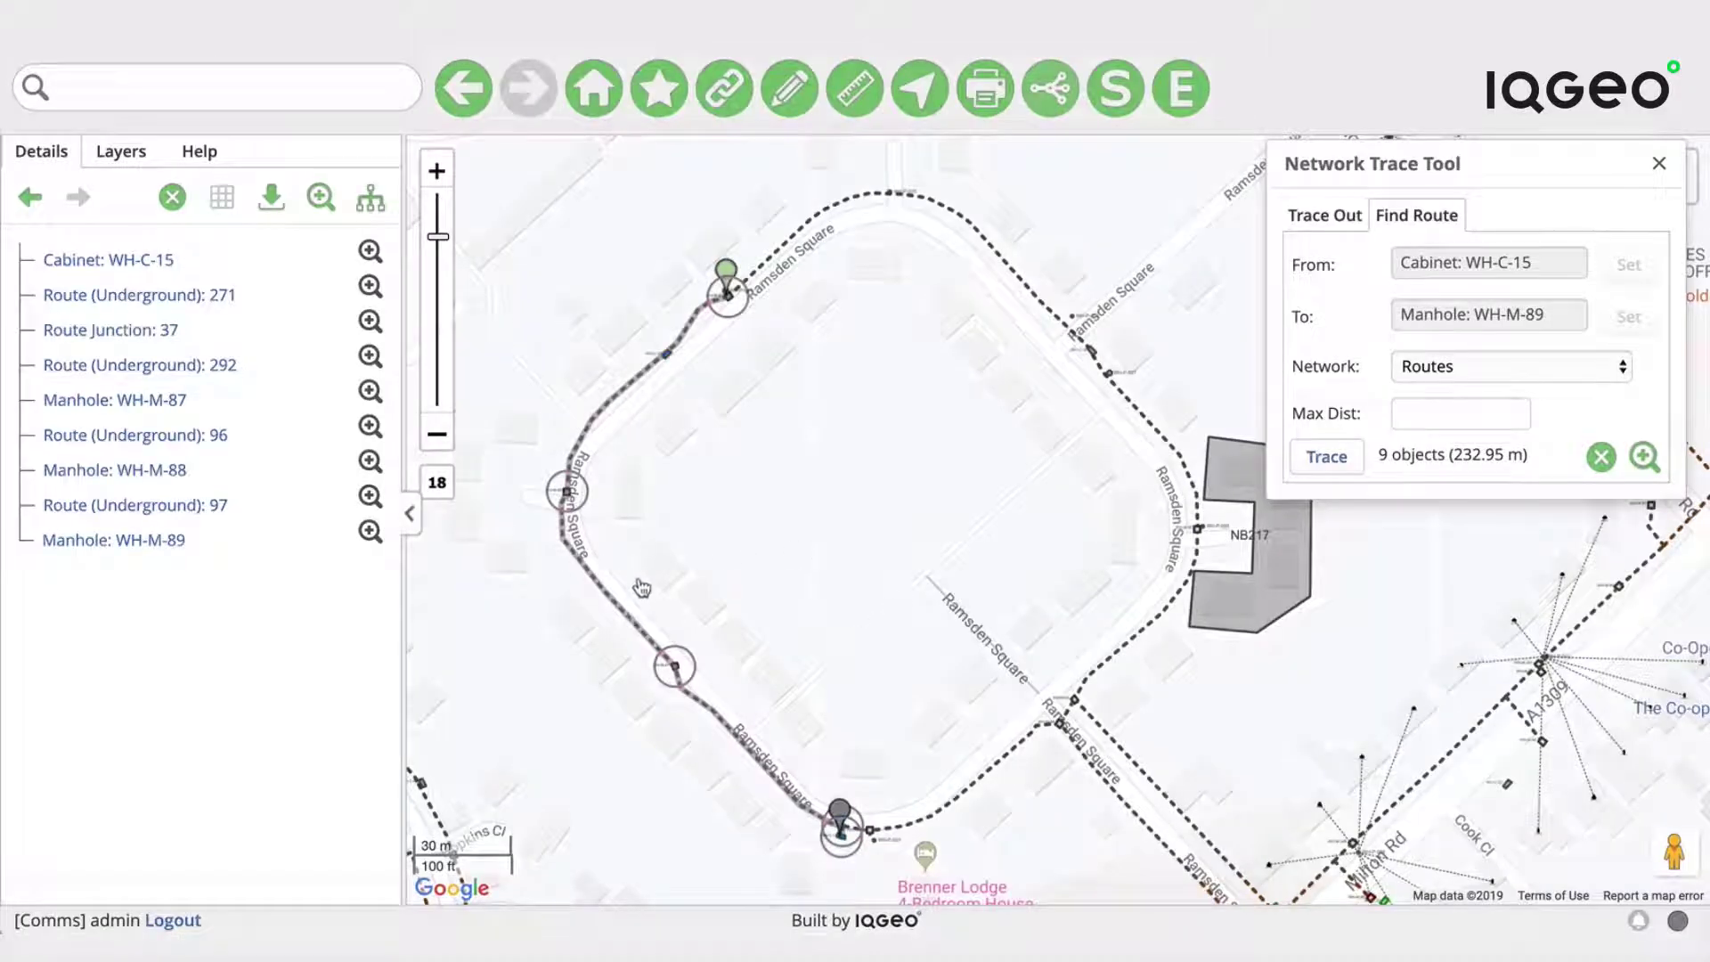
Clear the trace results and show the details of underground route 96.
{"action": "left_click", "coordinate": [610, 604]}
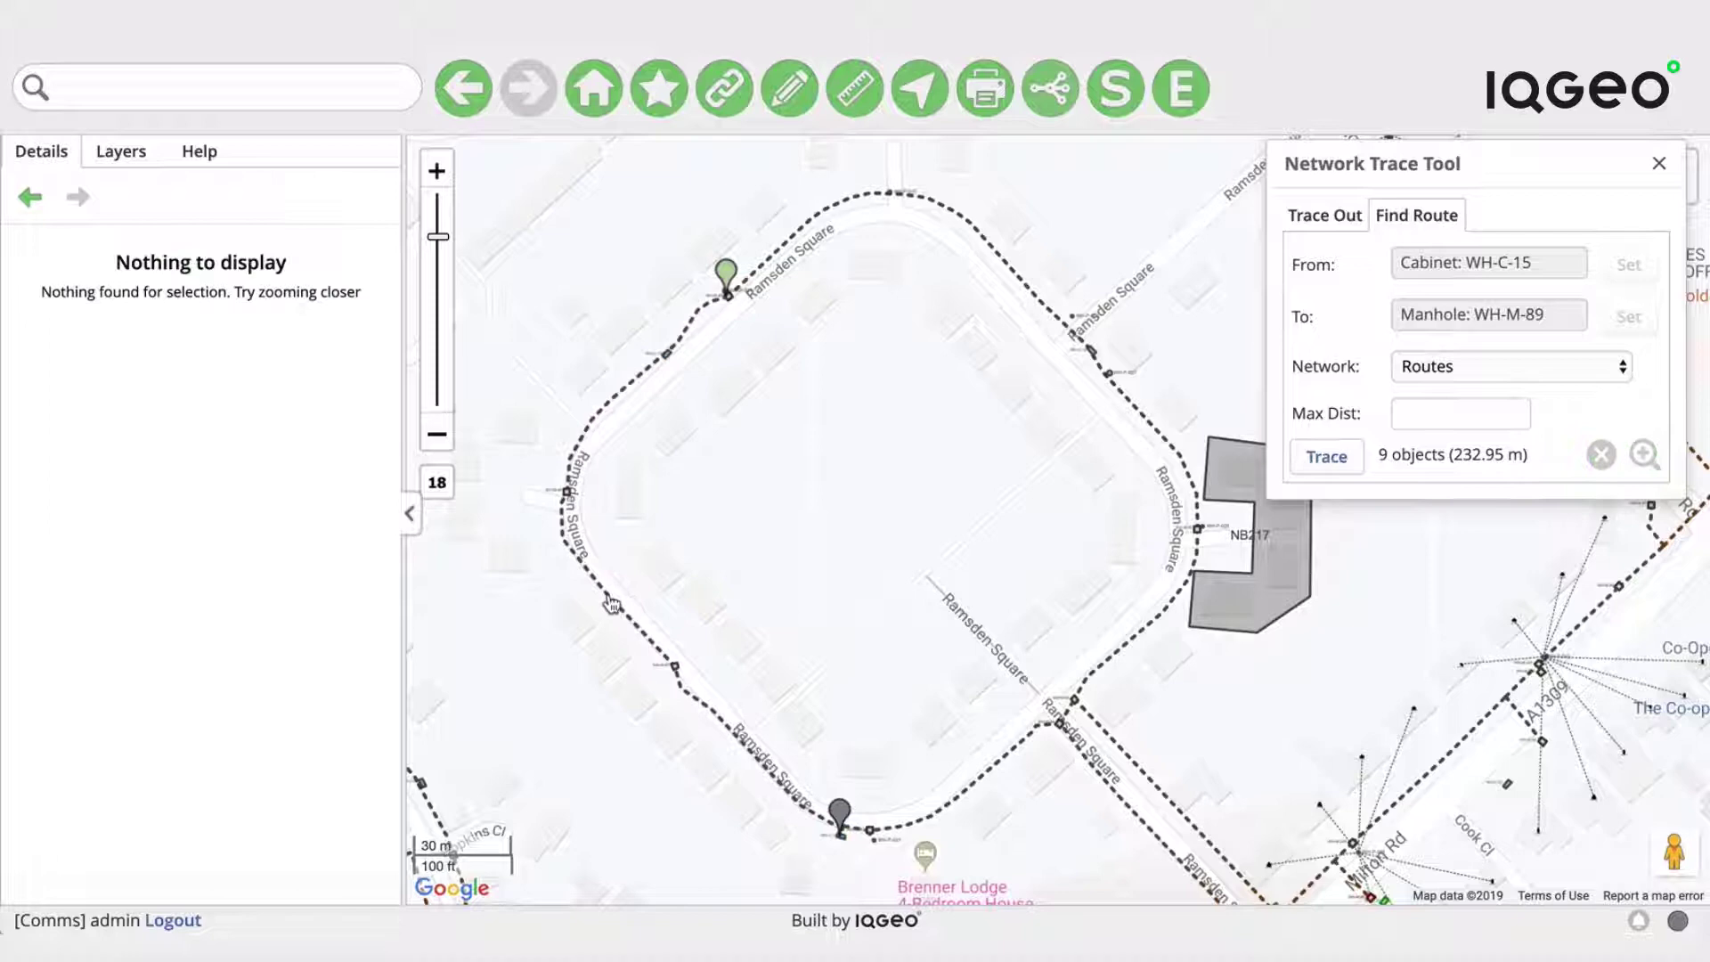
{"action": "left_click", "coordinate": [611, 603]}
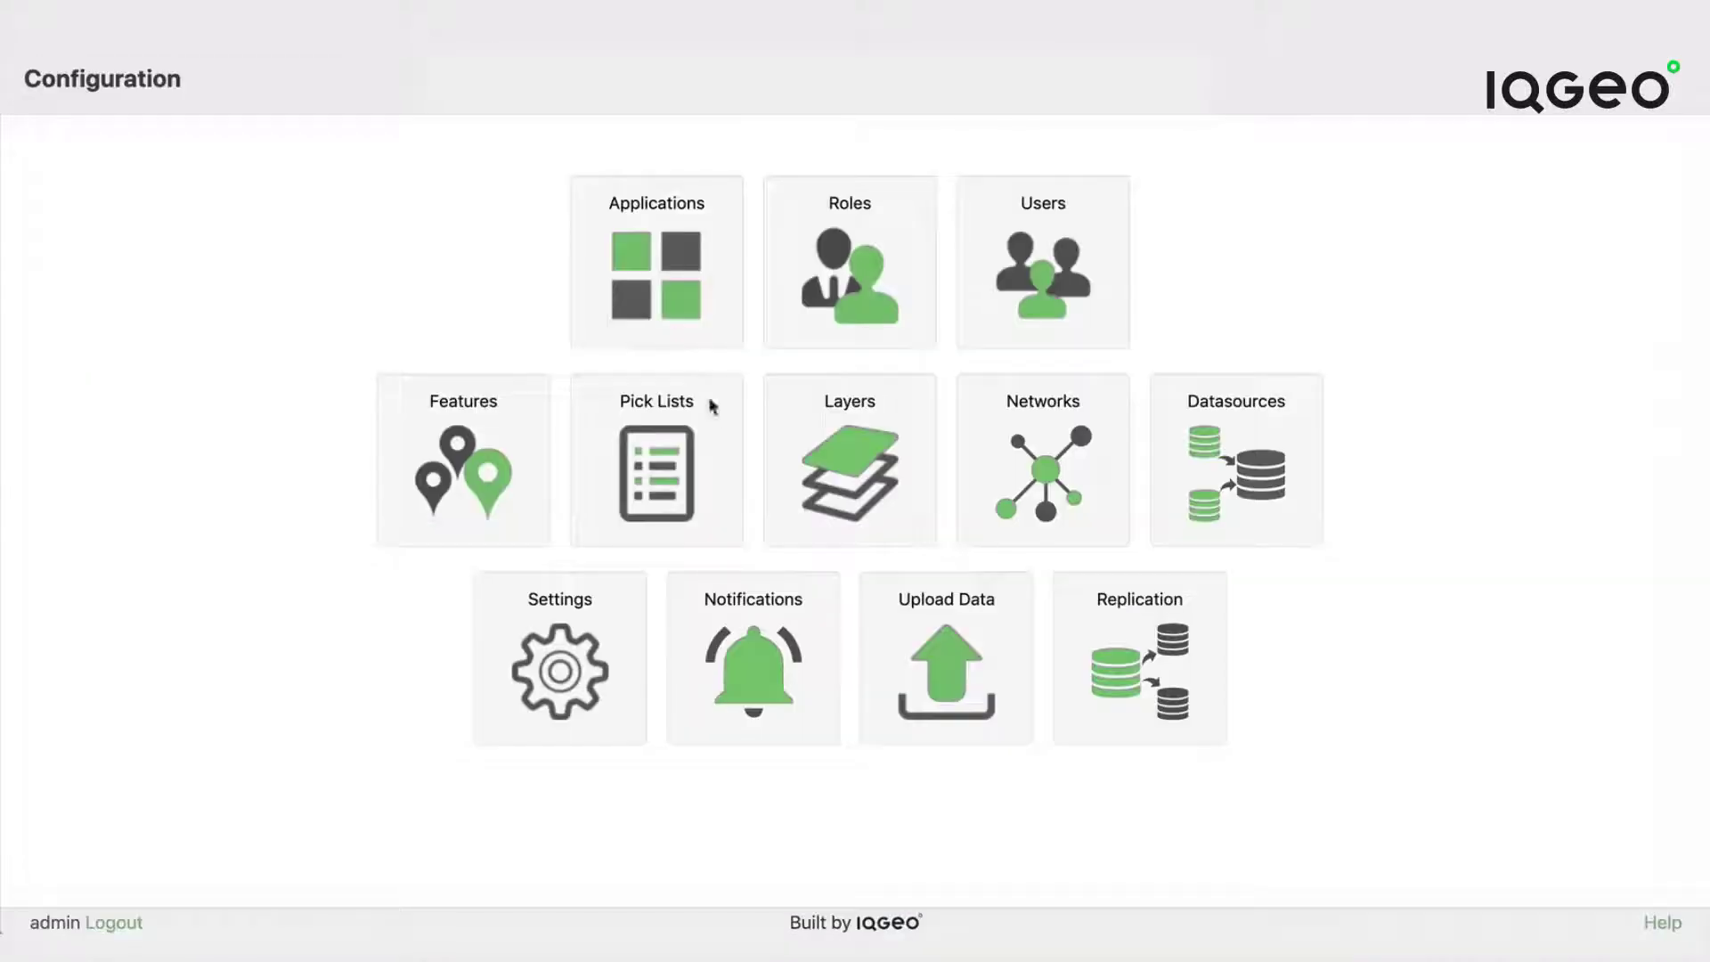
From the Features list, open the mywcom_ug_route (Route (Underground)) feature definition.
{"action": "left_click", "coordinate": [488, 443]}
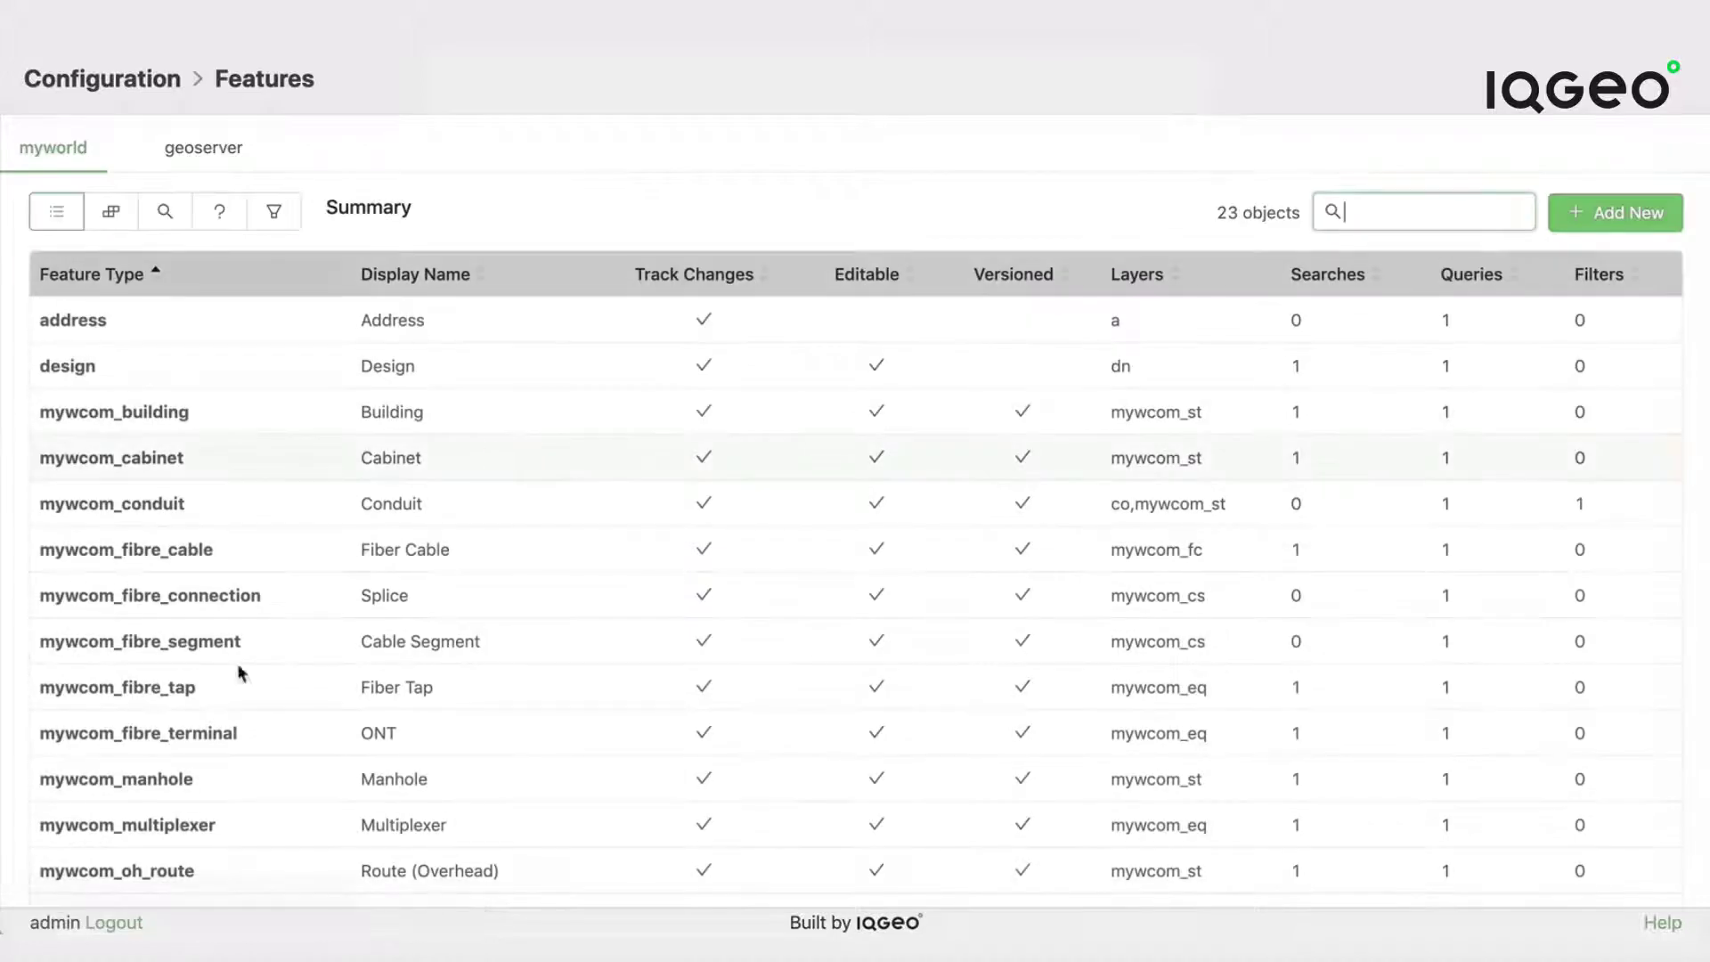
{"action": "scroll", "coordinate": [122, 764], "scroll_direction": "down", "scroll_amount": 2}
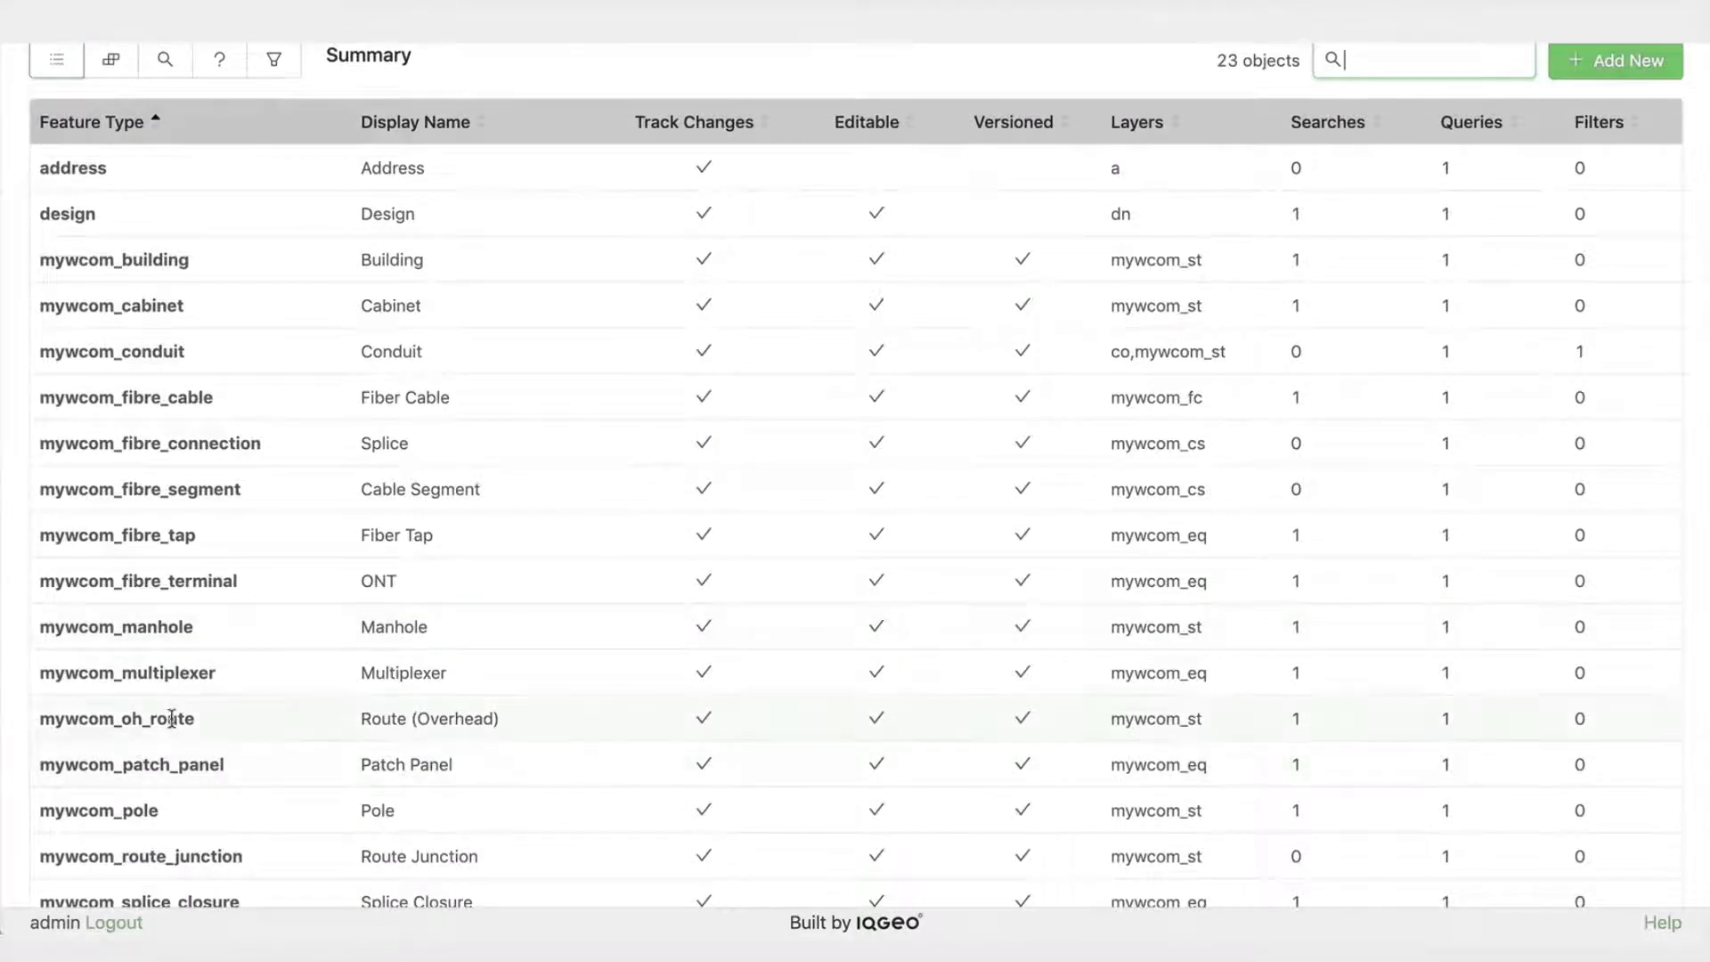
{"action": "scroll", "coordinate": [172, 716], "scroll_direction": "down", "scroll_amount": 2}
{"action": "scroll", "coordinate": [173, 716], "scroll_direction": "down", "scroll_amount": 1}
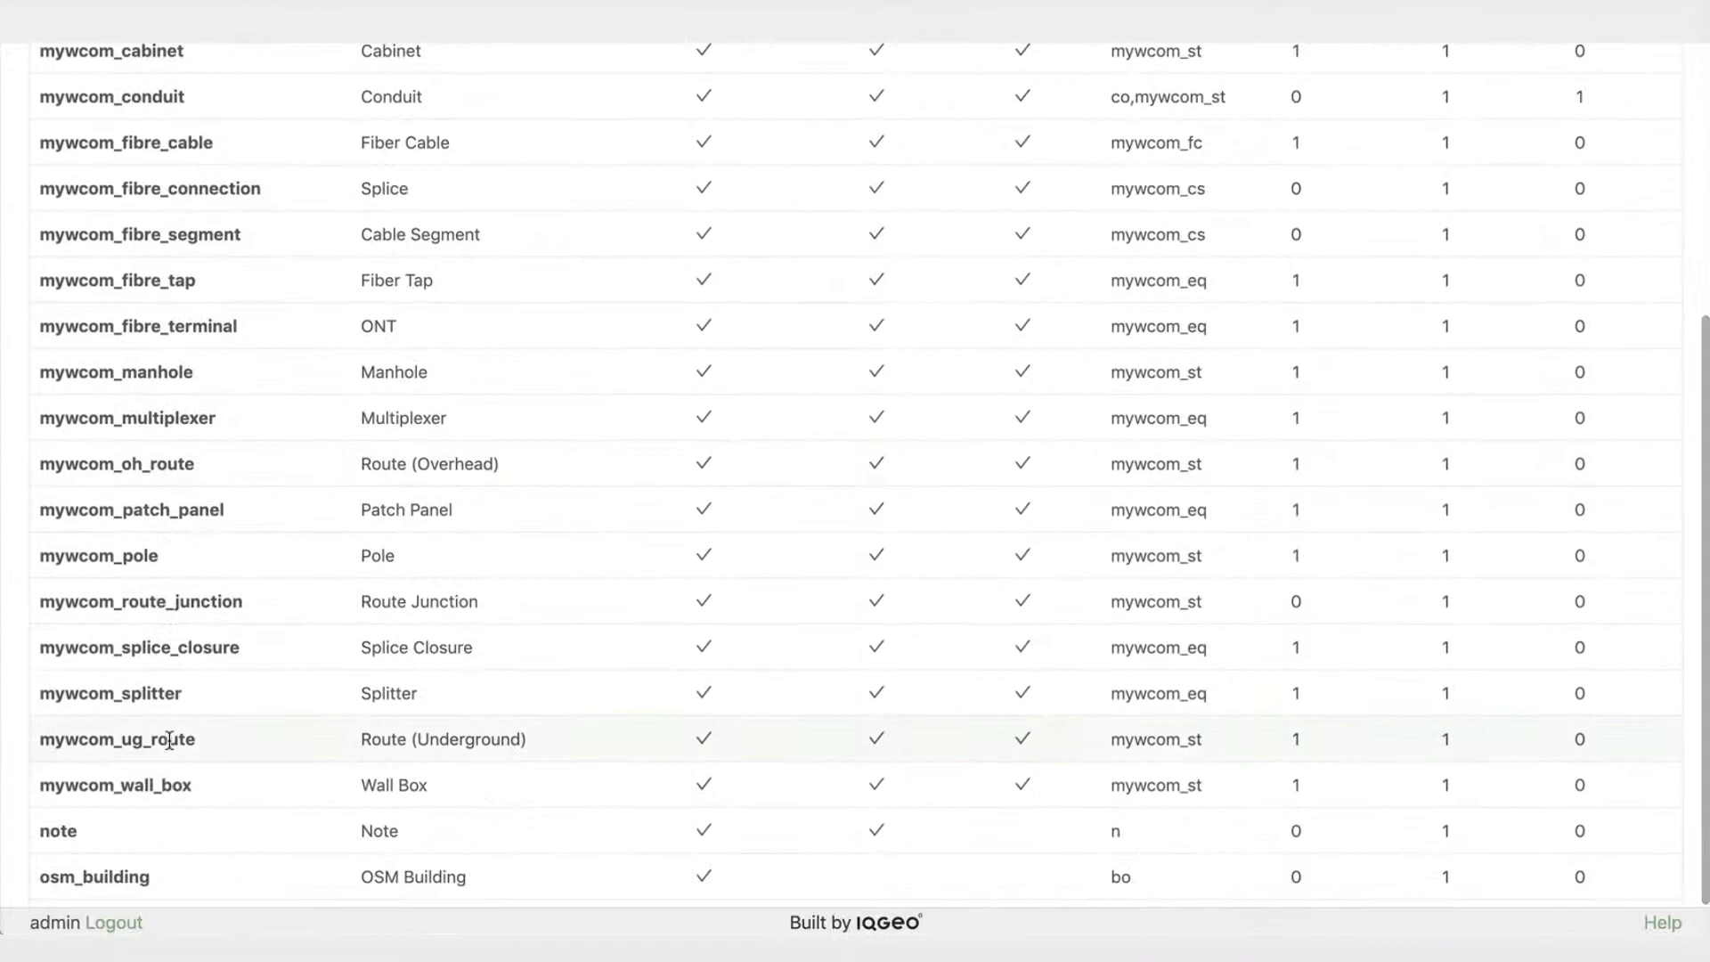
{"action": "left_click", "coordinate": [169, 740]}
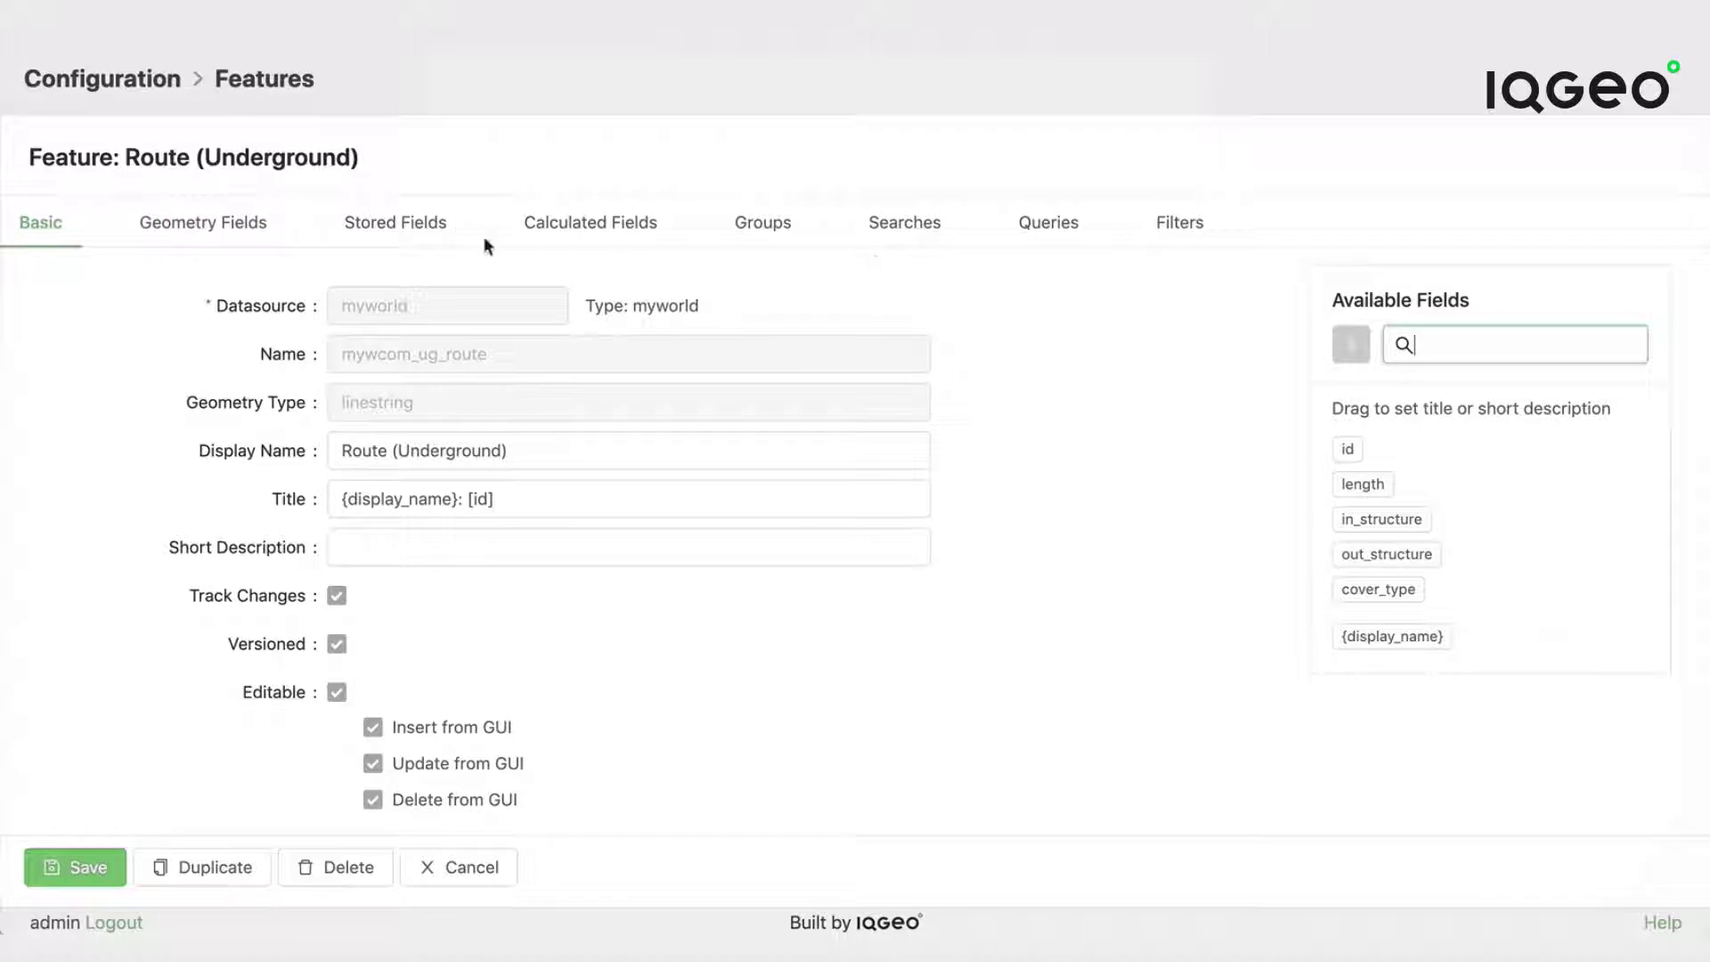
Add a new stored field named 'blocked' with display name 'Blocked?'.
{"action": "left_click", "coordinate": [404, 233]}
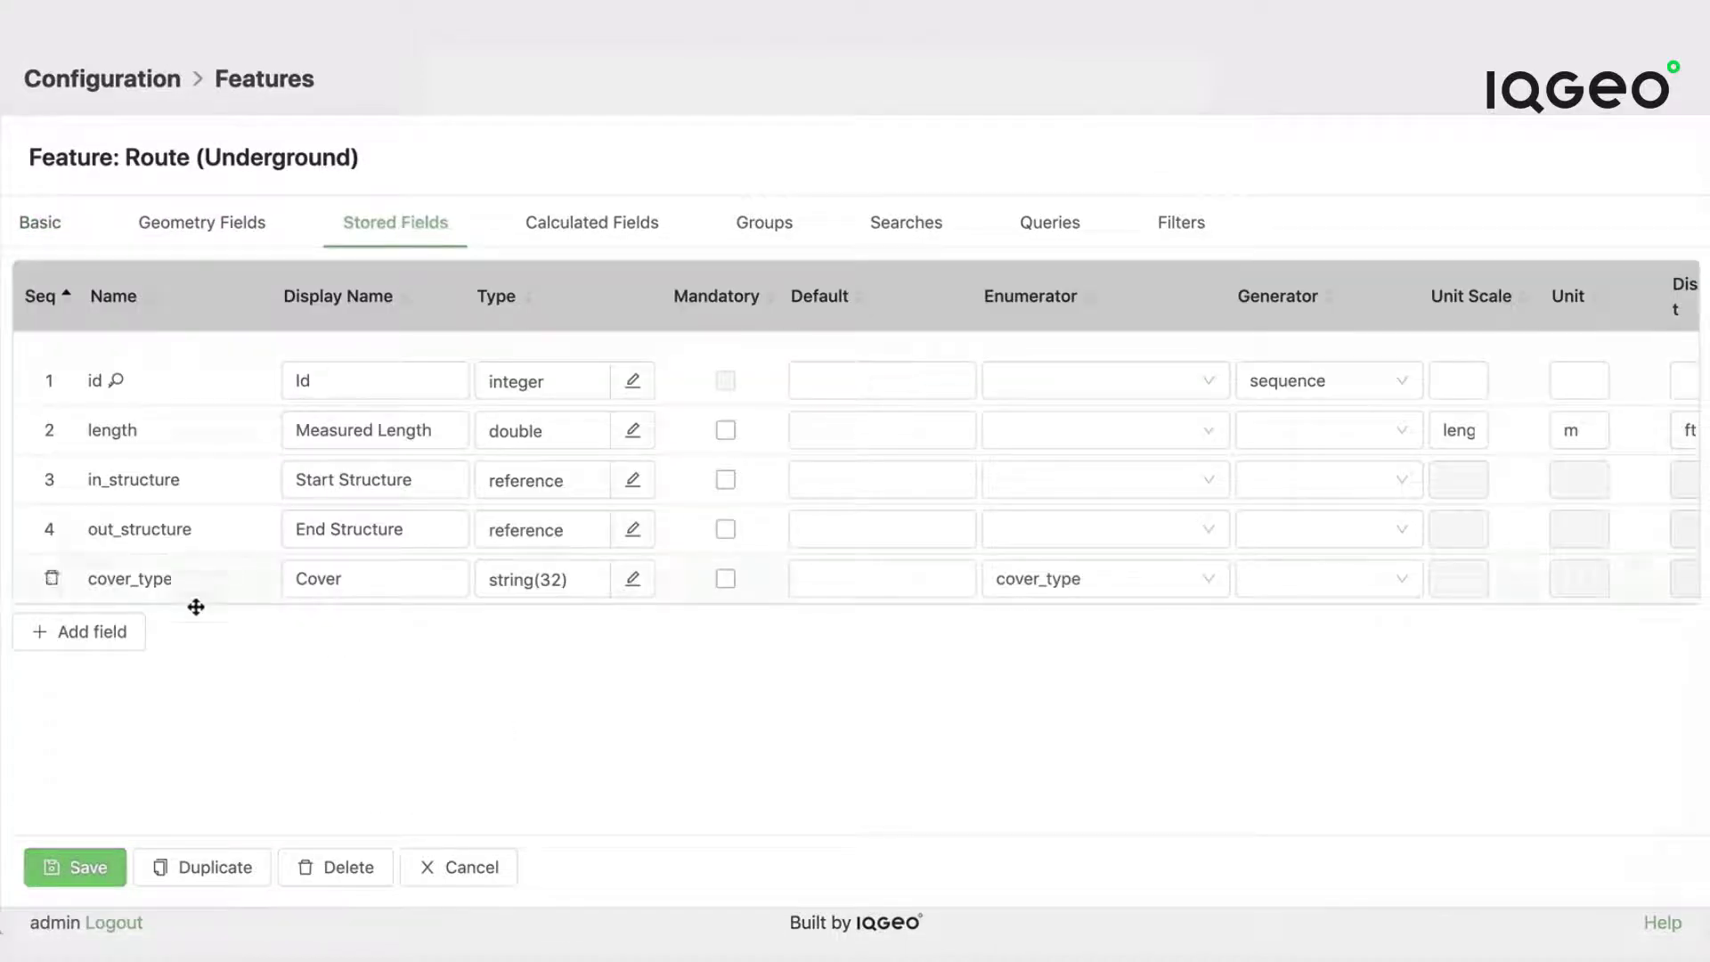
{"action": "left_click", "coordinate": [90, 637]}
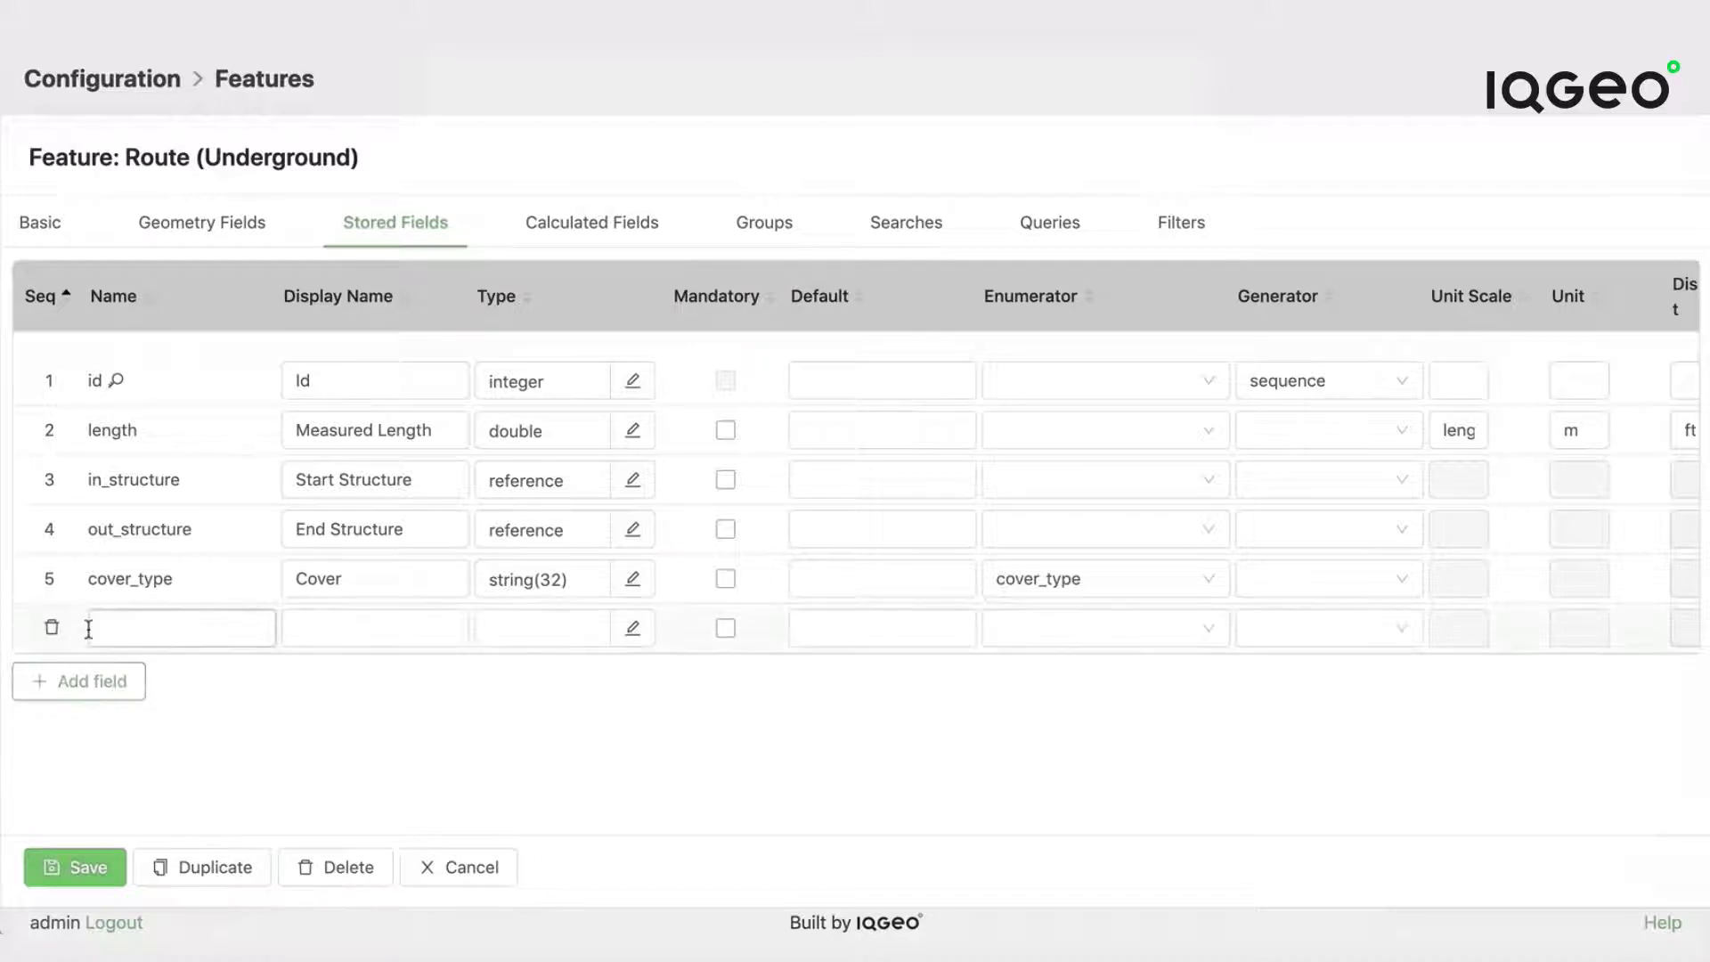
{"action": "left_click", "coordinate": [135, 629]}
{"action": "type", "text": "blocked"}
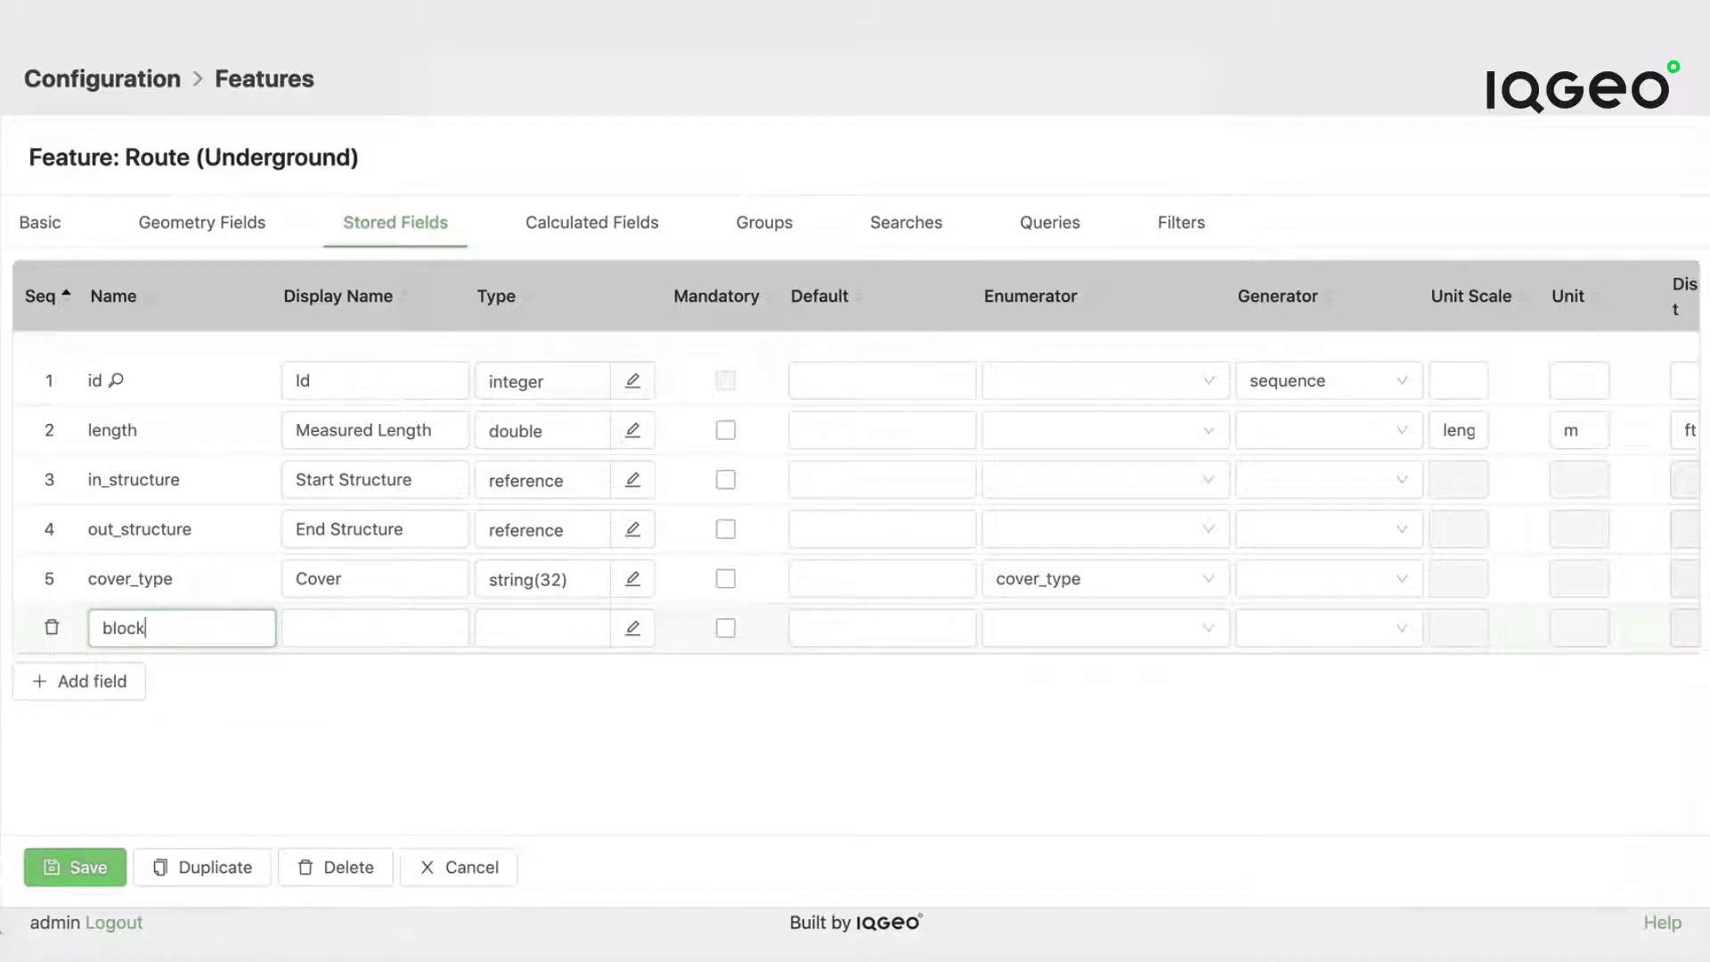
{"action": "left_click", "coordinate": [345, 631]}
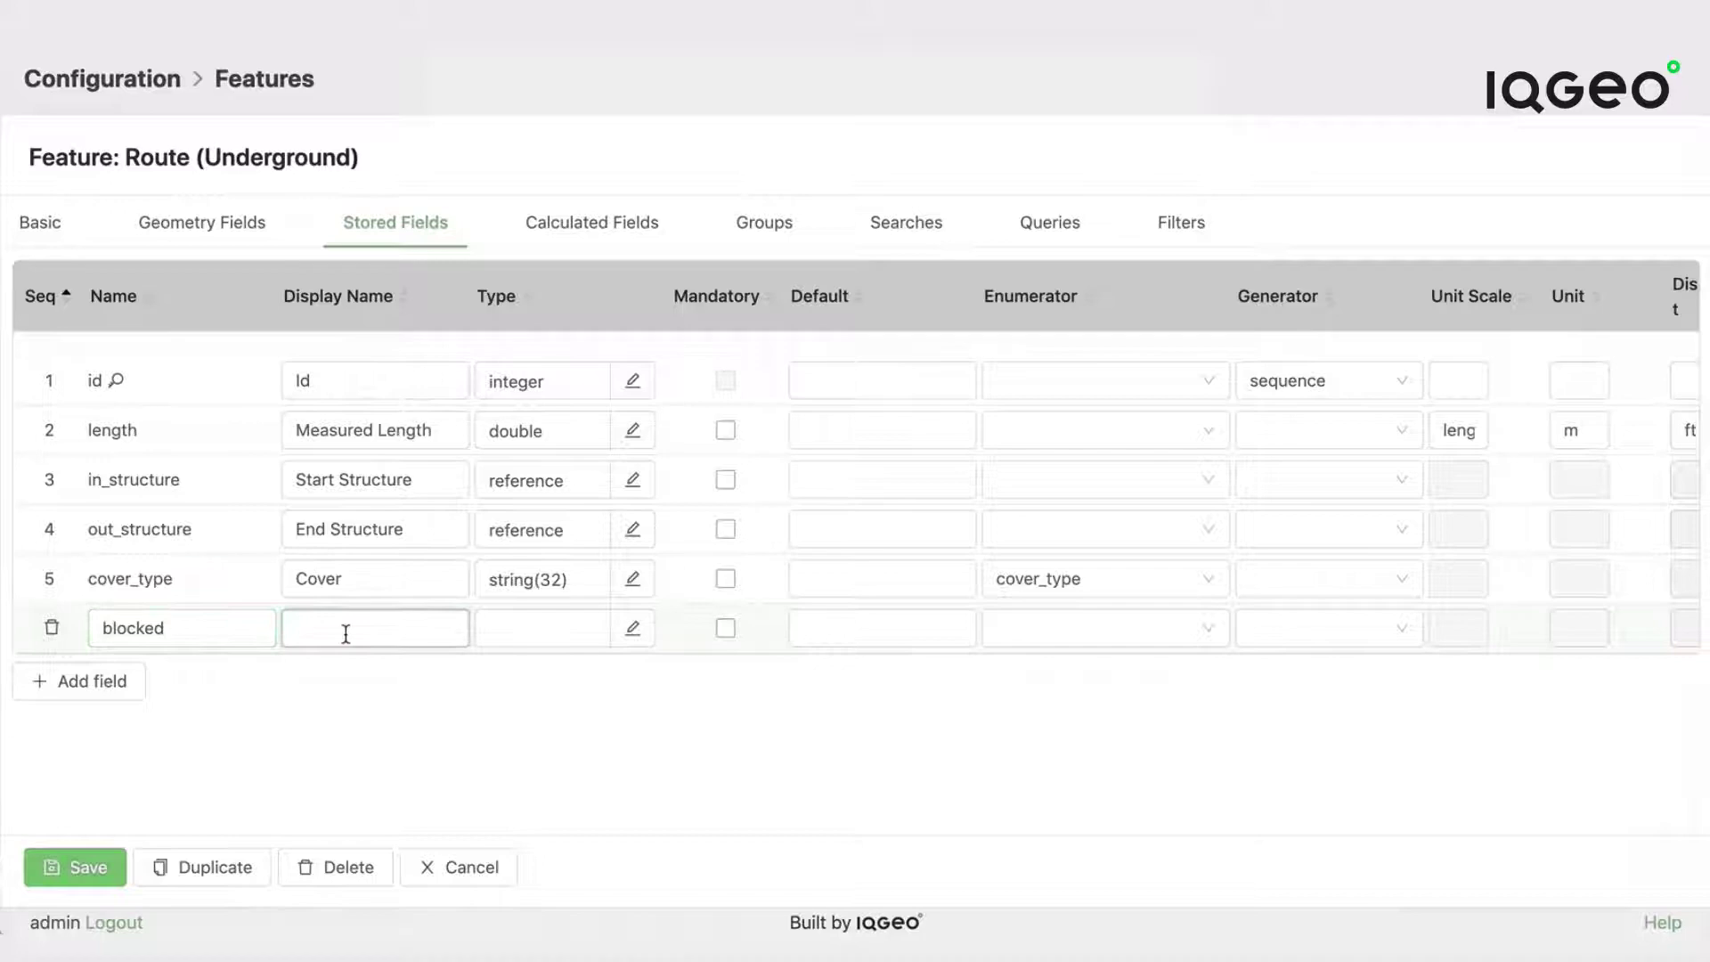
{"action": "type", "text": "Blocked?"}
Make the blocked field a mandatory boolean with default false, and save it.
{"action": "left_click", "coordinate": [546, 629]}
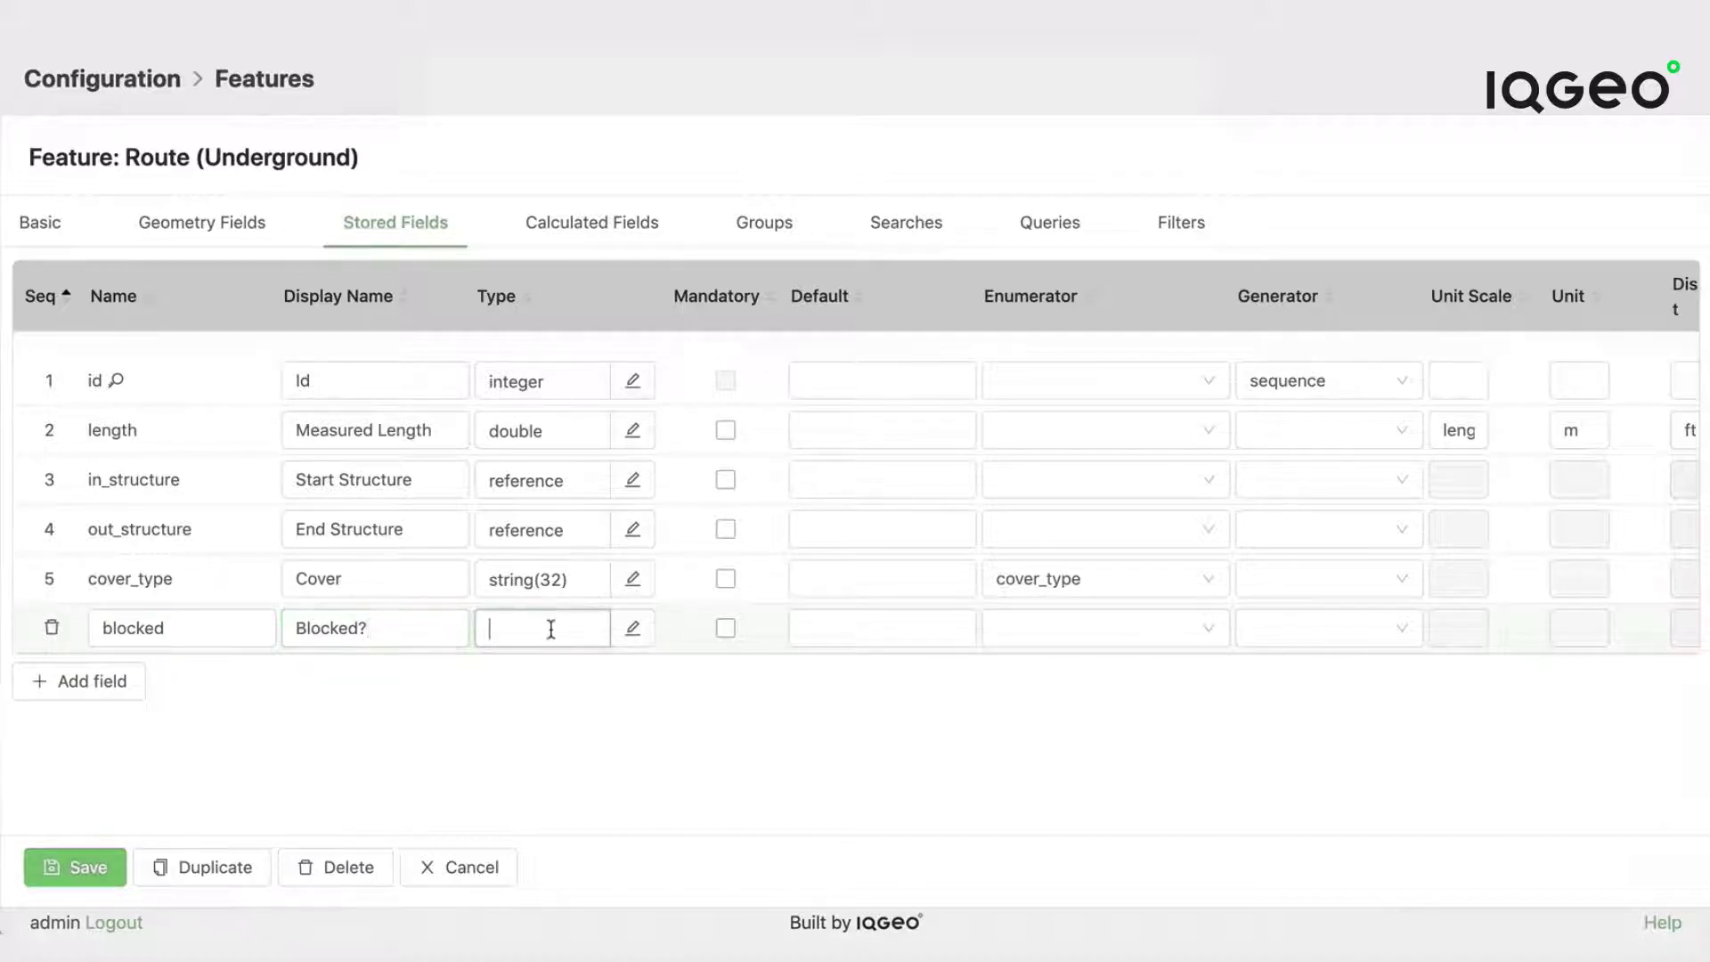
{"action": "left_click", "coordinate": [628, 631]}
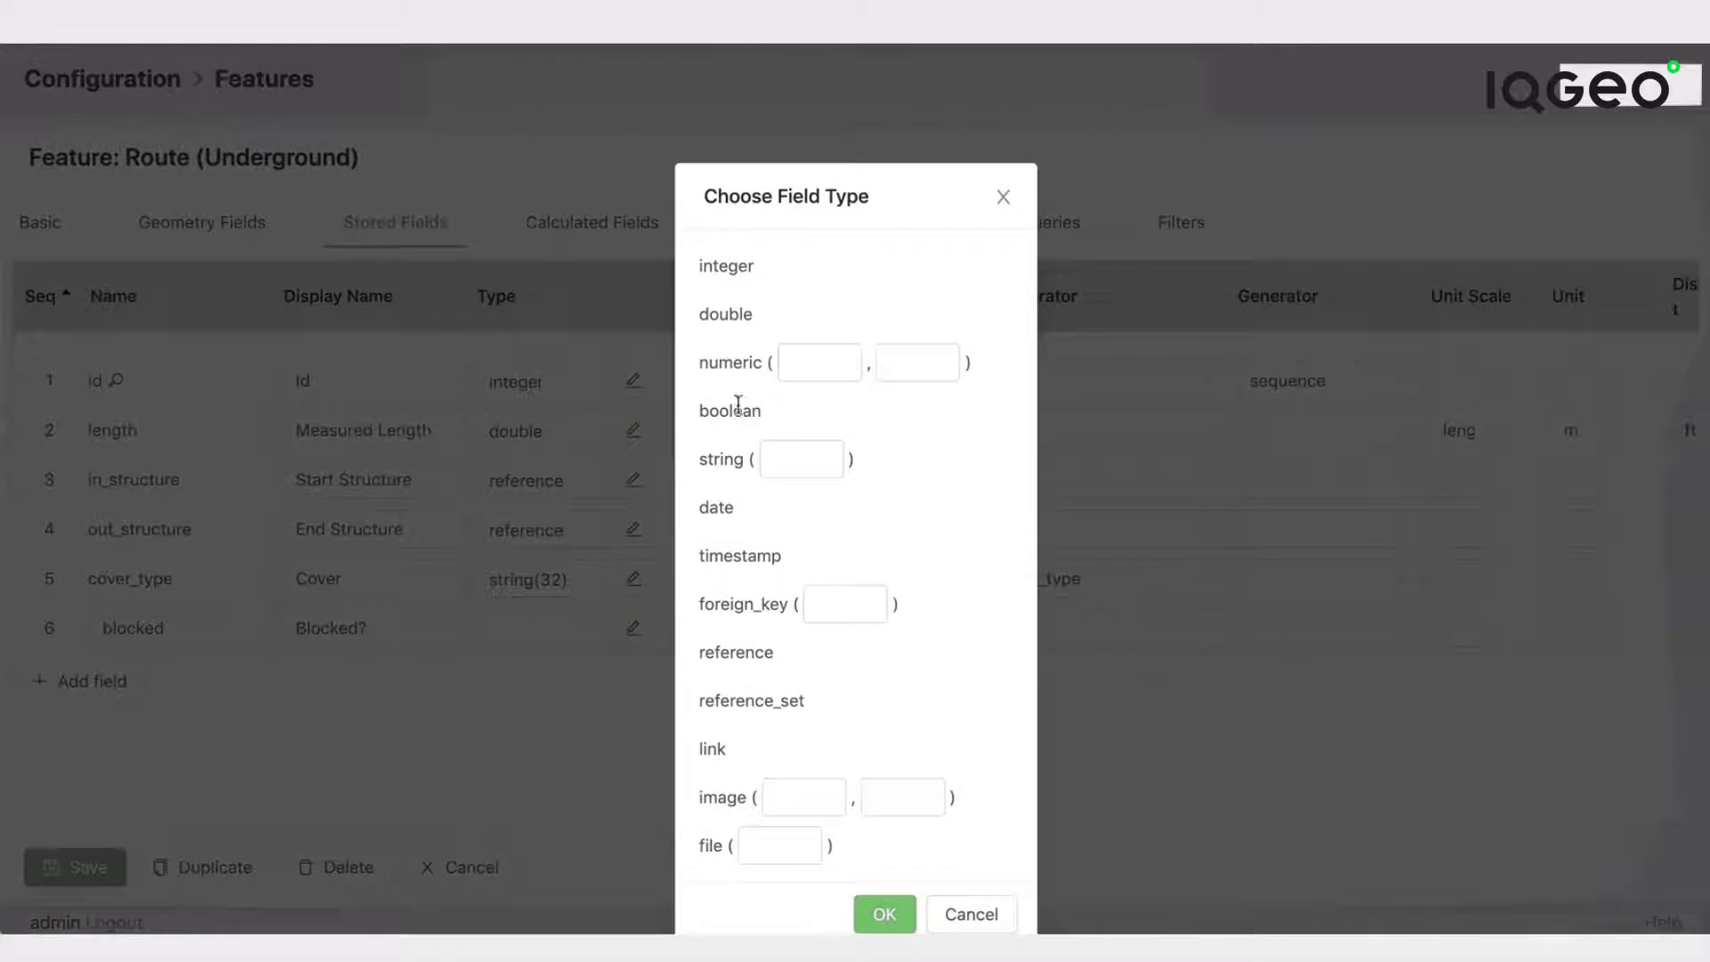
{"action": "left_click", "coordinate": [737, 408]}
{"action": "left_click", "coordinate": [882, 913]}
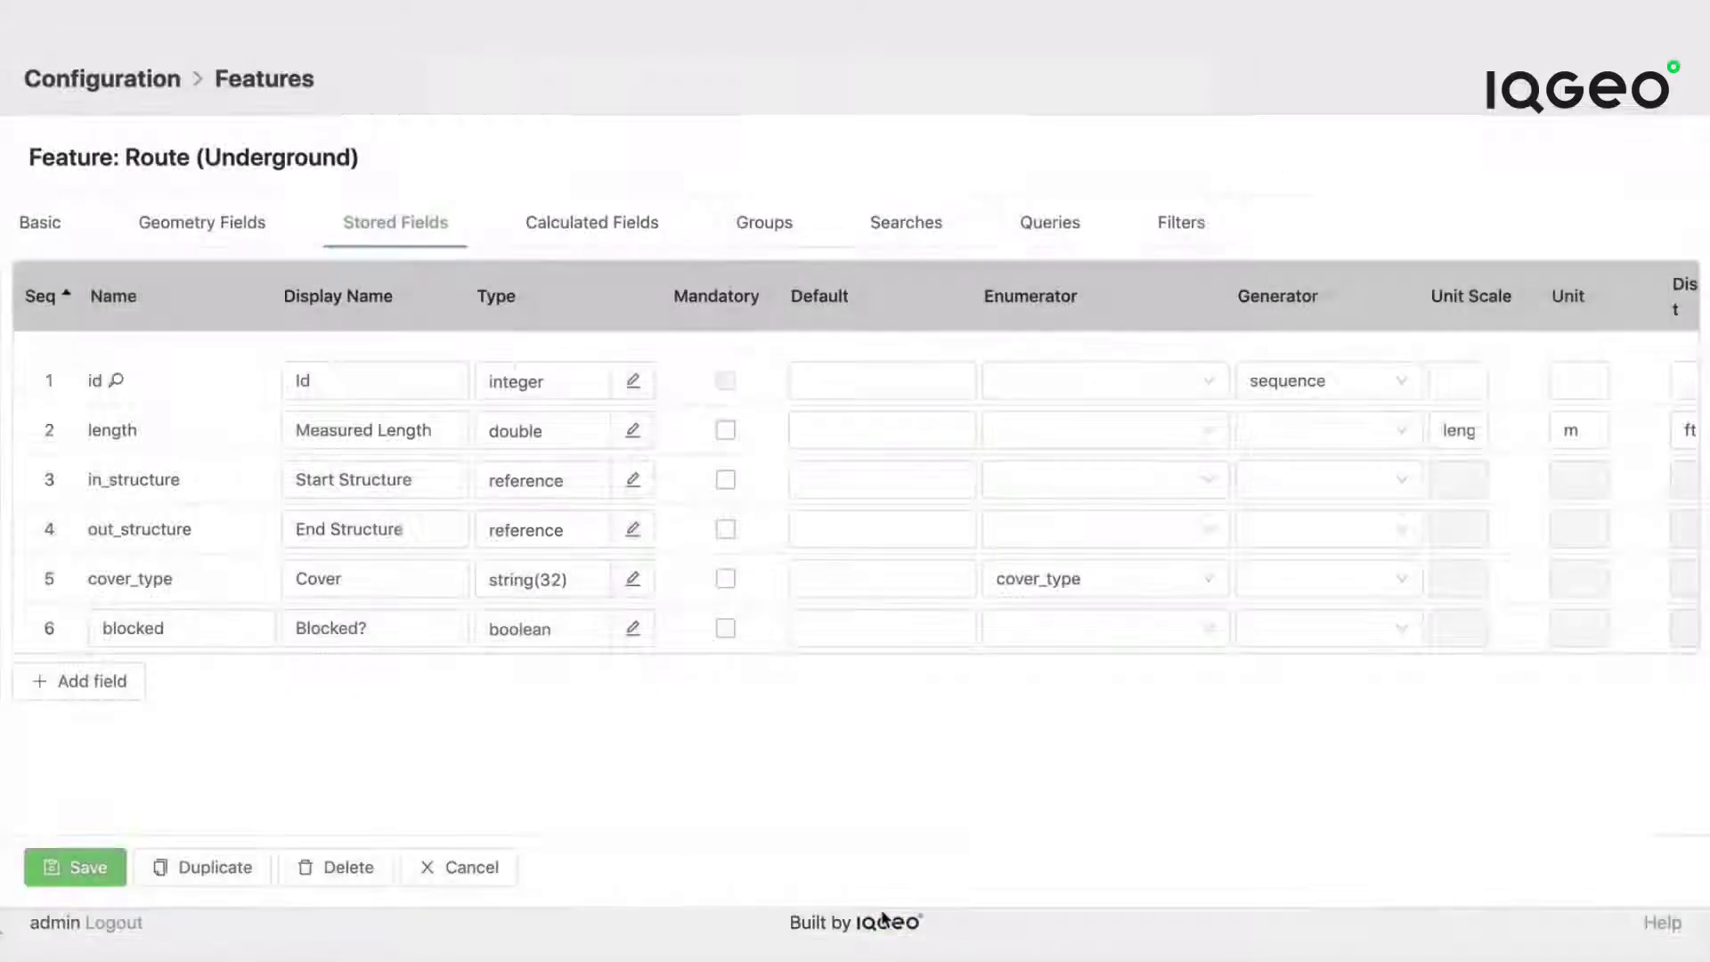
{"action": "left_click", "coordinate": [855, 624]}
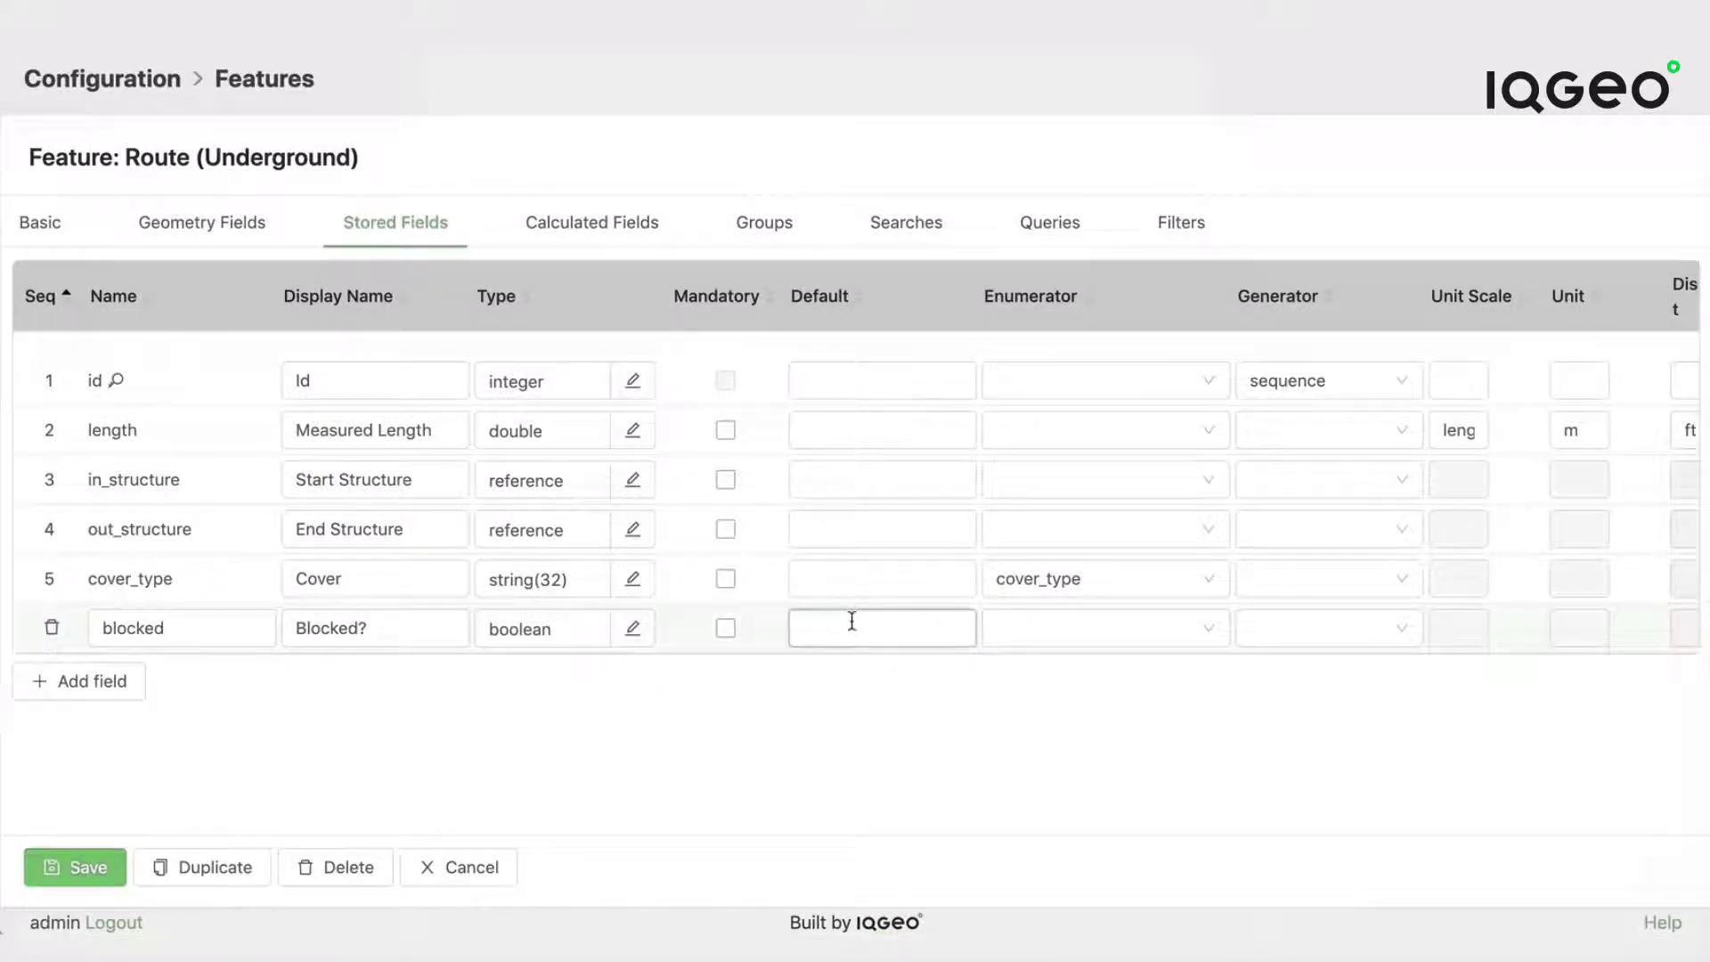
{"action": "type", "text": "false"}
{"action": "left_click", "coordinate": [725, 628]}
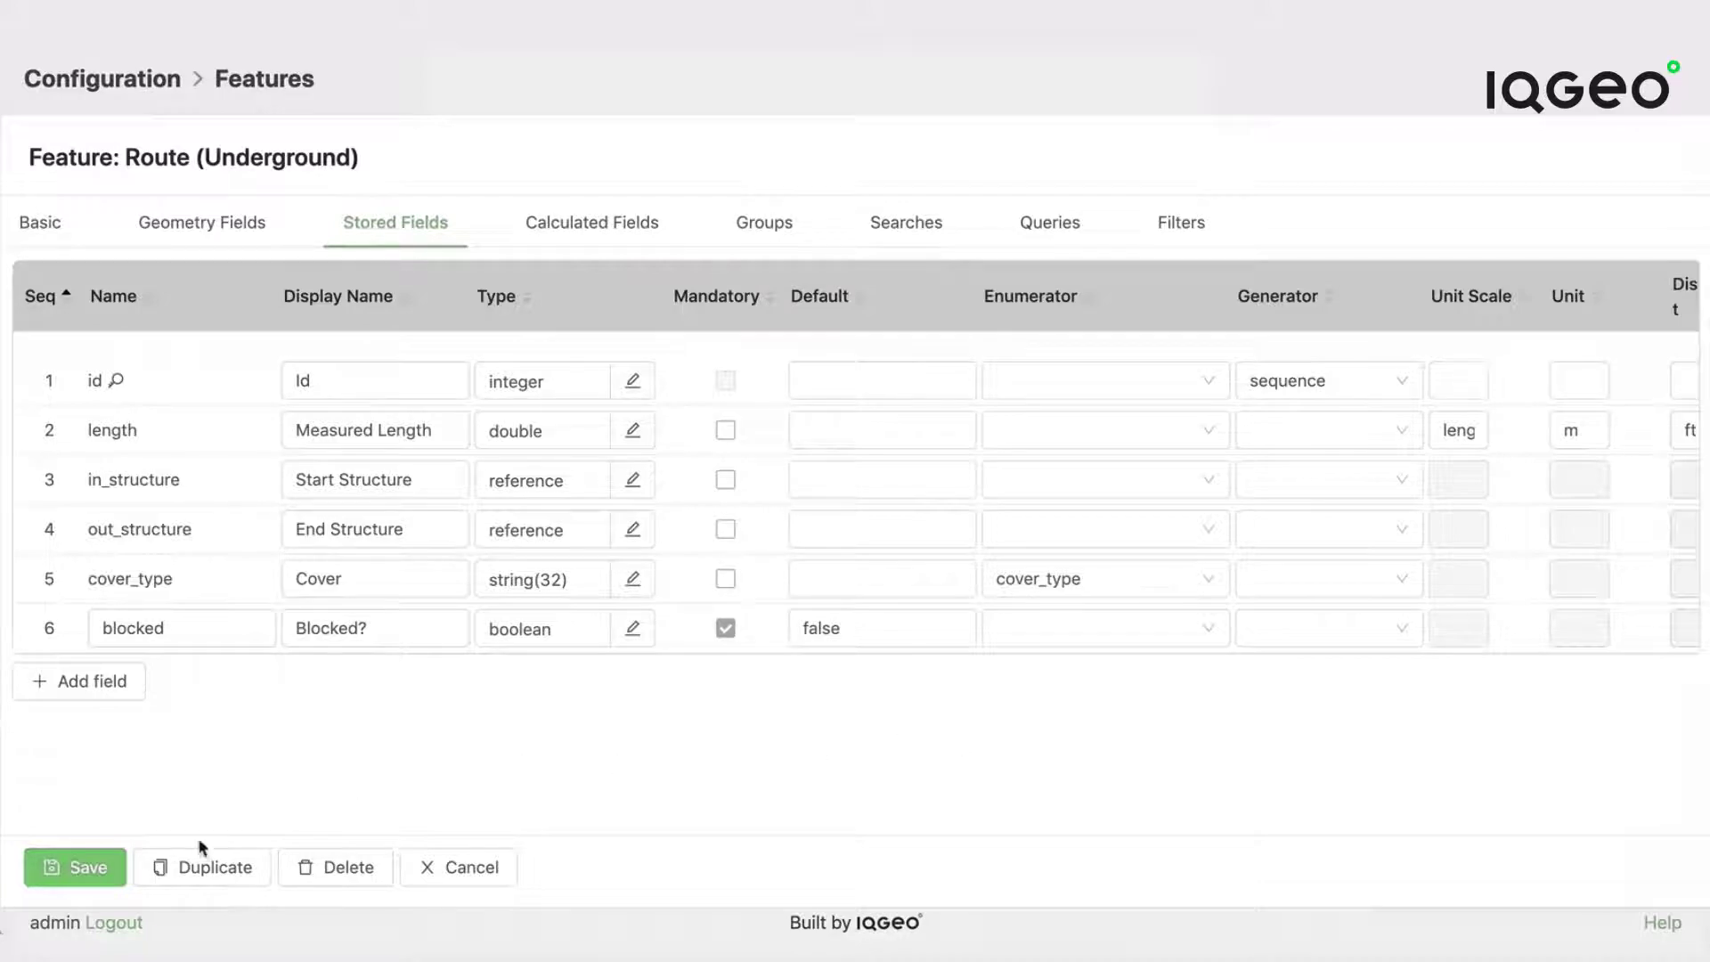
{"action": "left_click", "coordinate": [82, 868]}
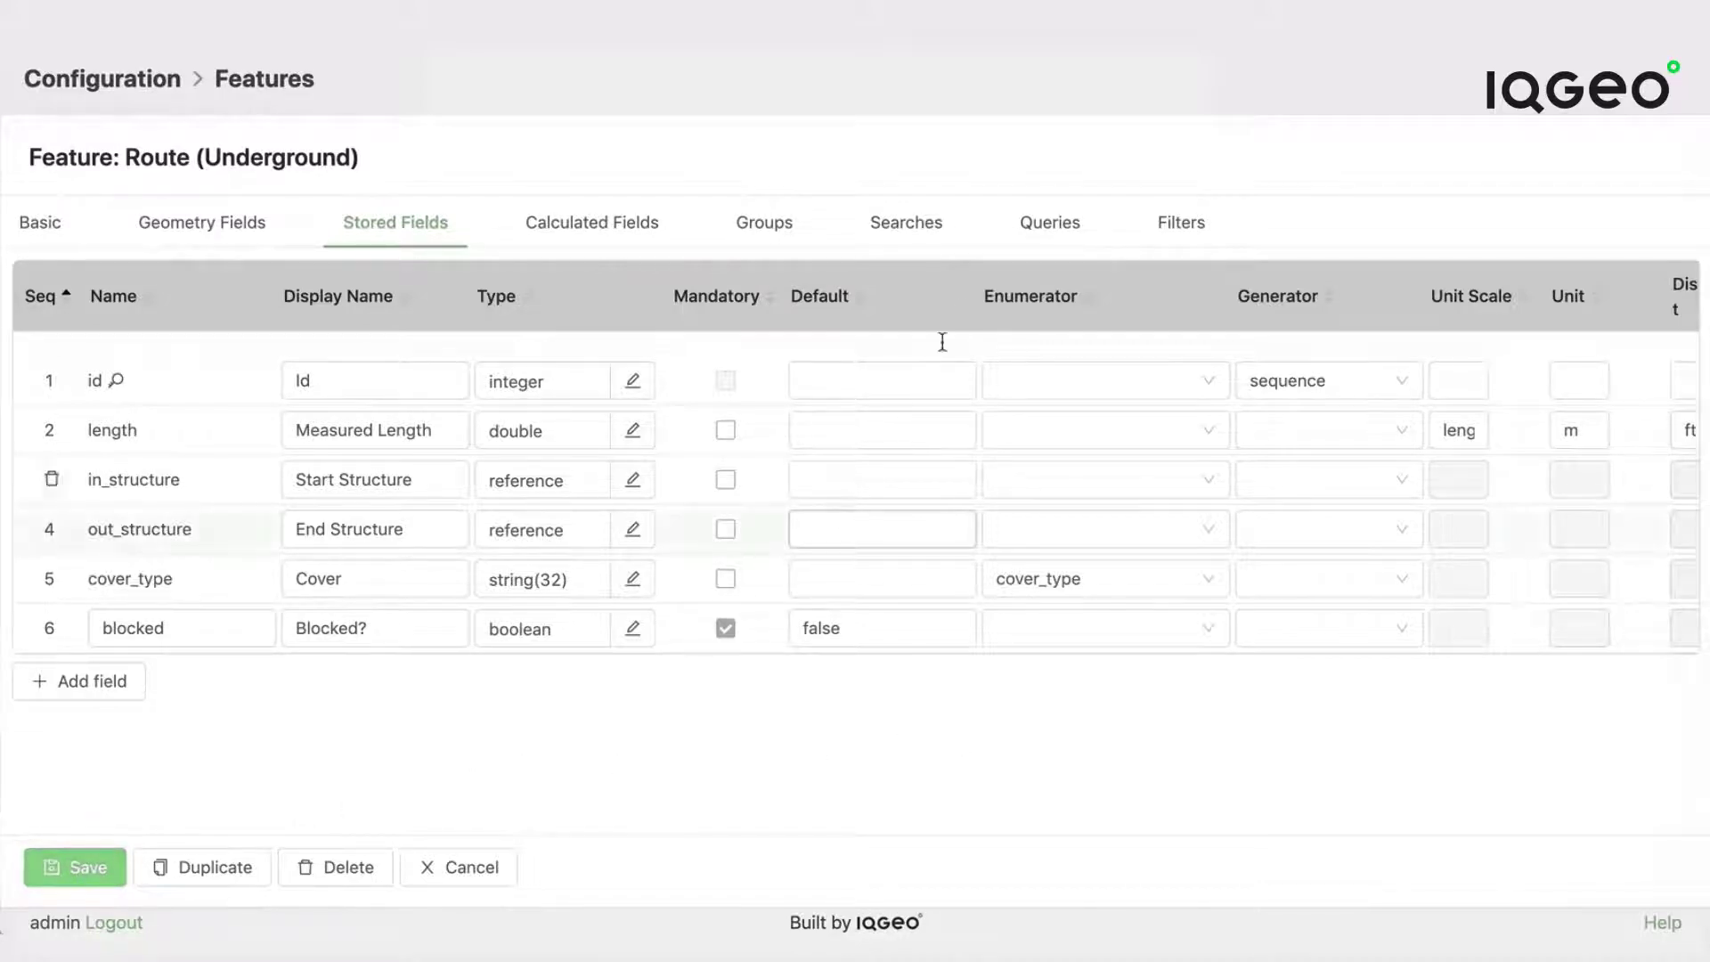
Drag the blocked field into the Route (Underground) Properties group and save.
{"action": "left_click", "coordinate": [757, 233]}
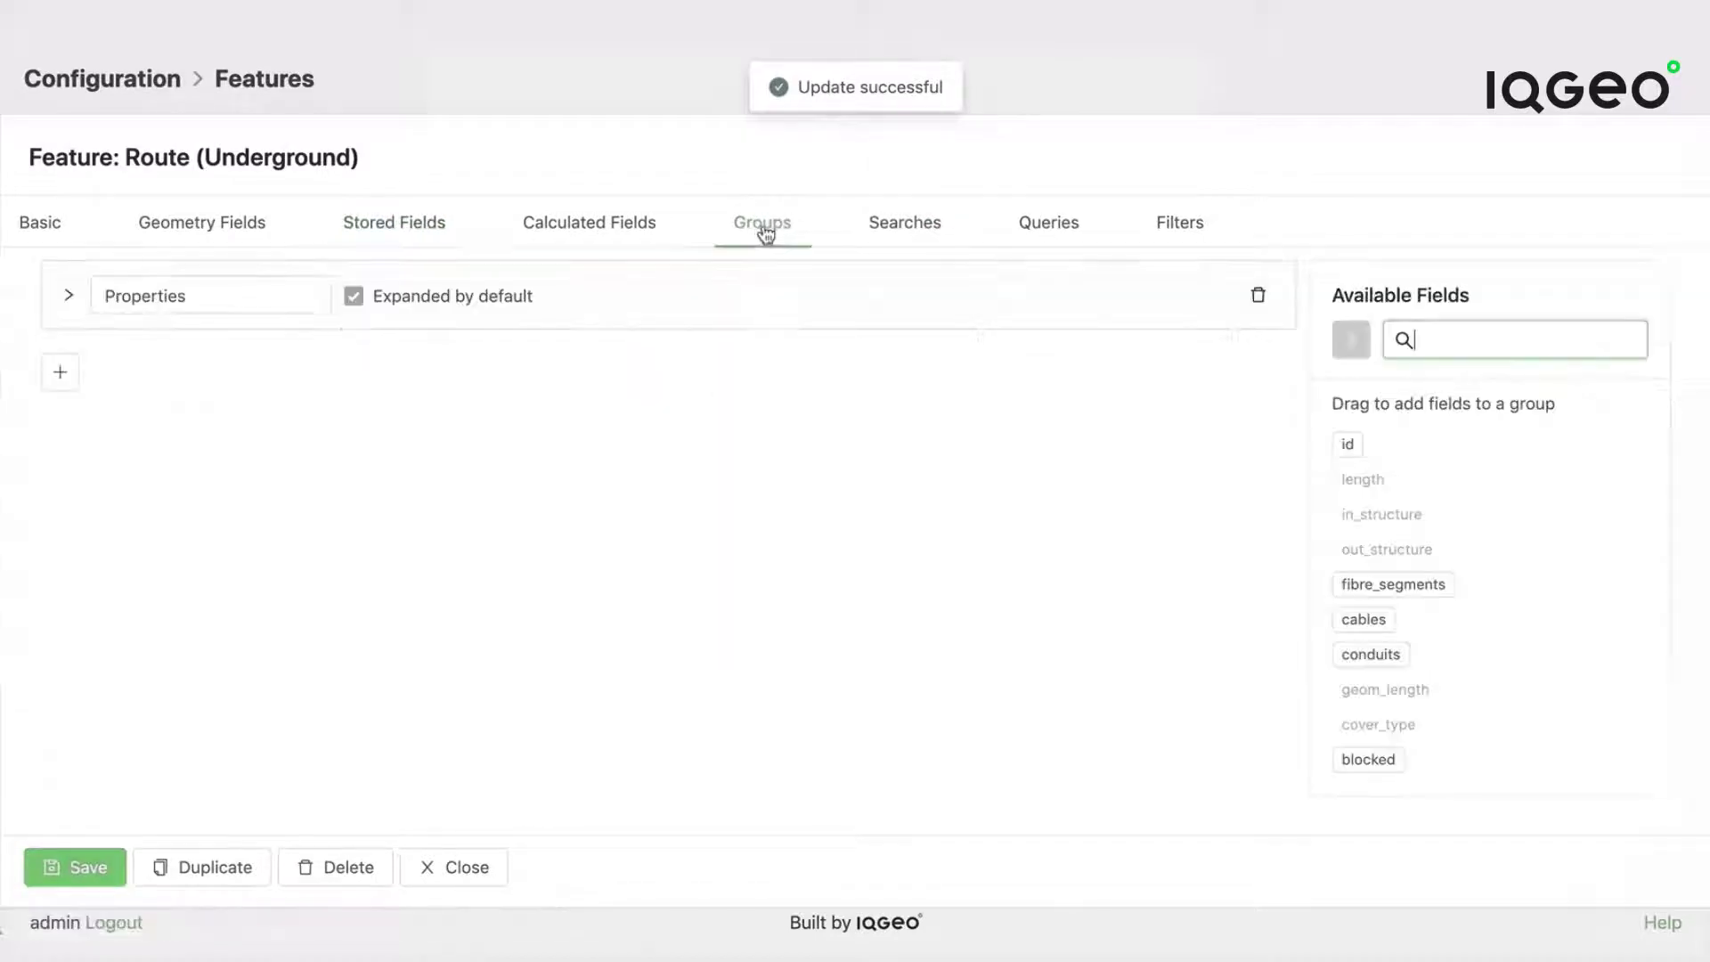
{"action": "left_click", "coordinate": [66, 296]}
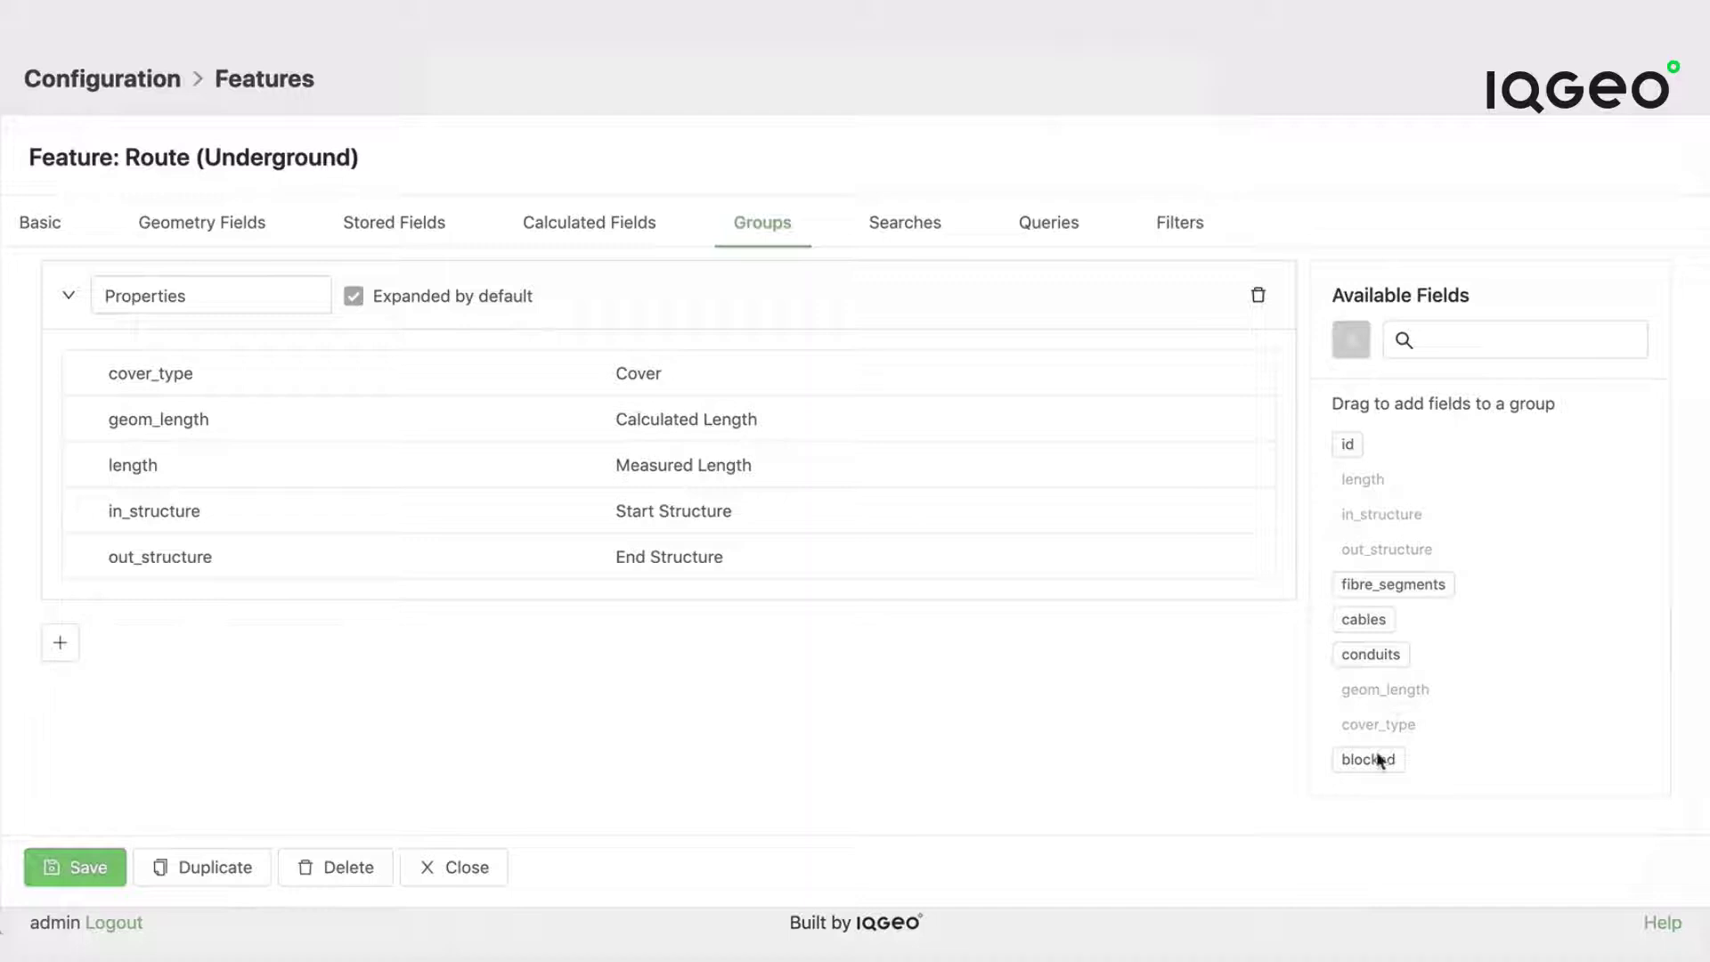
{"action": "left_click_drag", "start_coordinate": [1372, 766], "coordinate": [168, 621]}
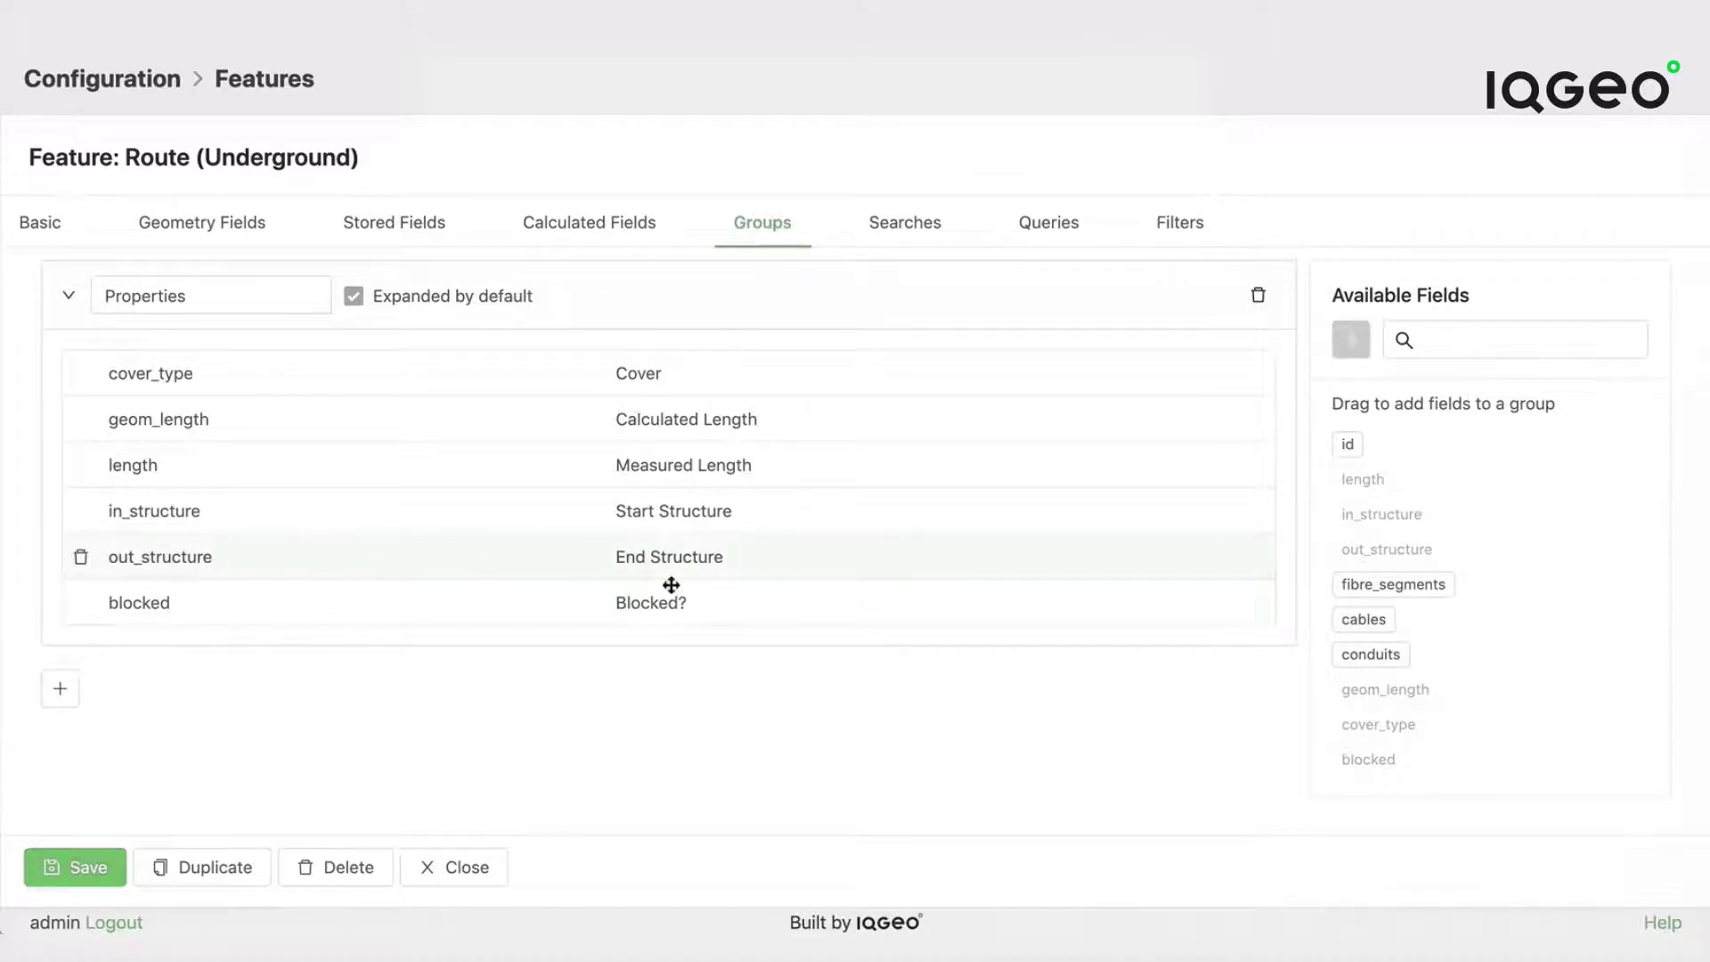
{"action": "left_click", "coordinate": [76, 868]}
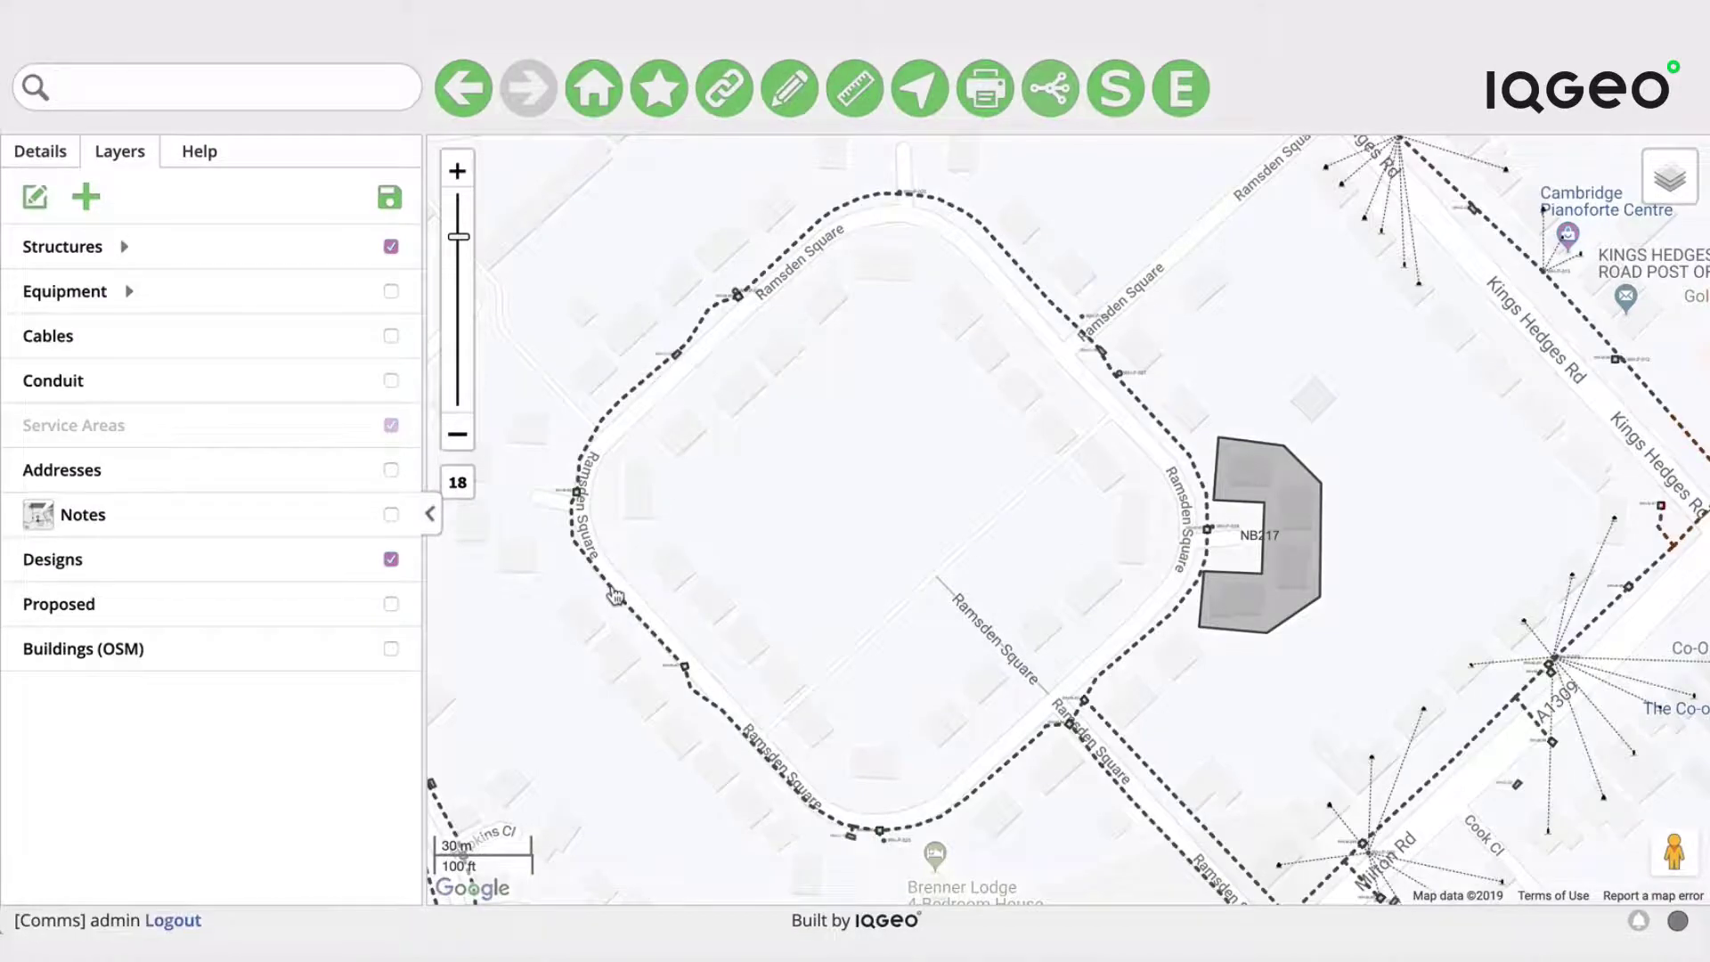
Confirm route 96 now shows Blocked? as false, then go back to the Configuration page.
{"action": "left_click", "coordinate": [614, 593]}
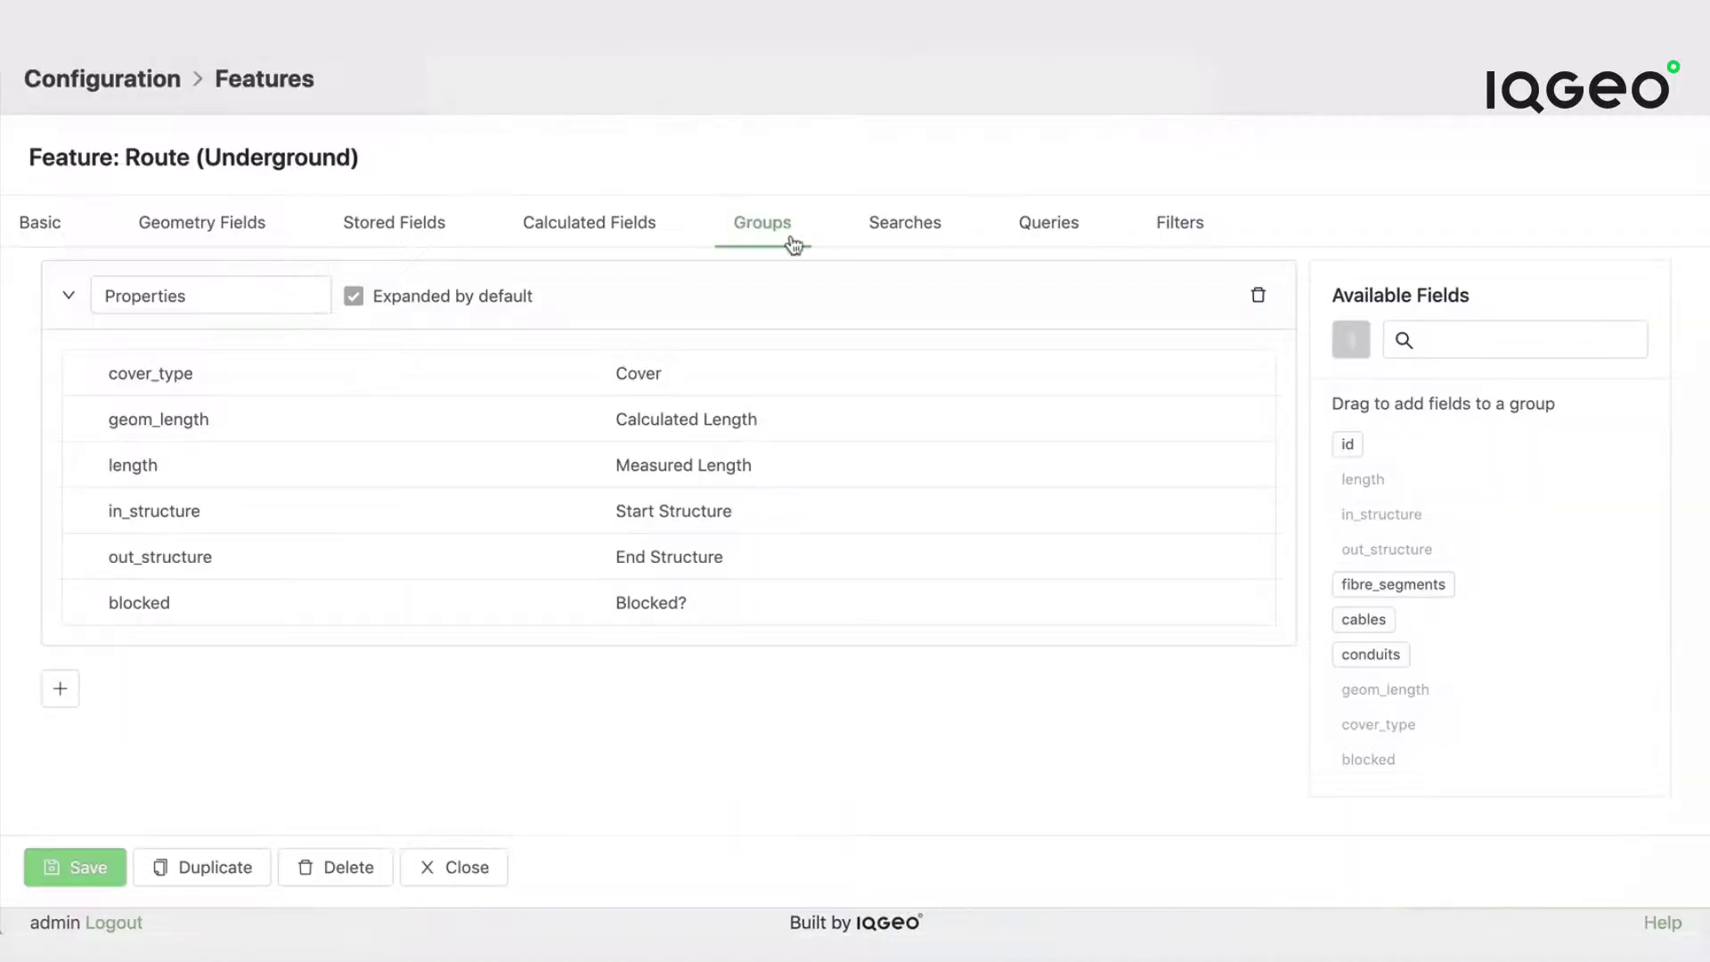
{"action": "left_click", "coordinate": [125, 81]}
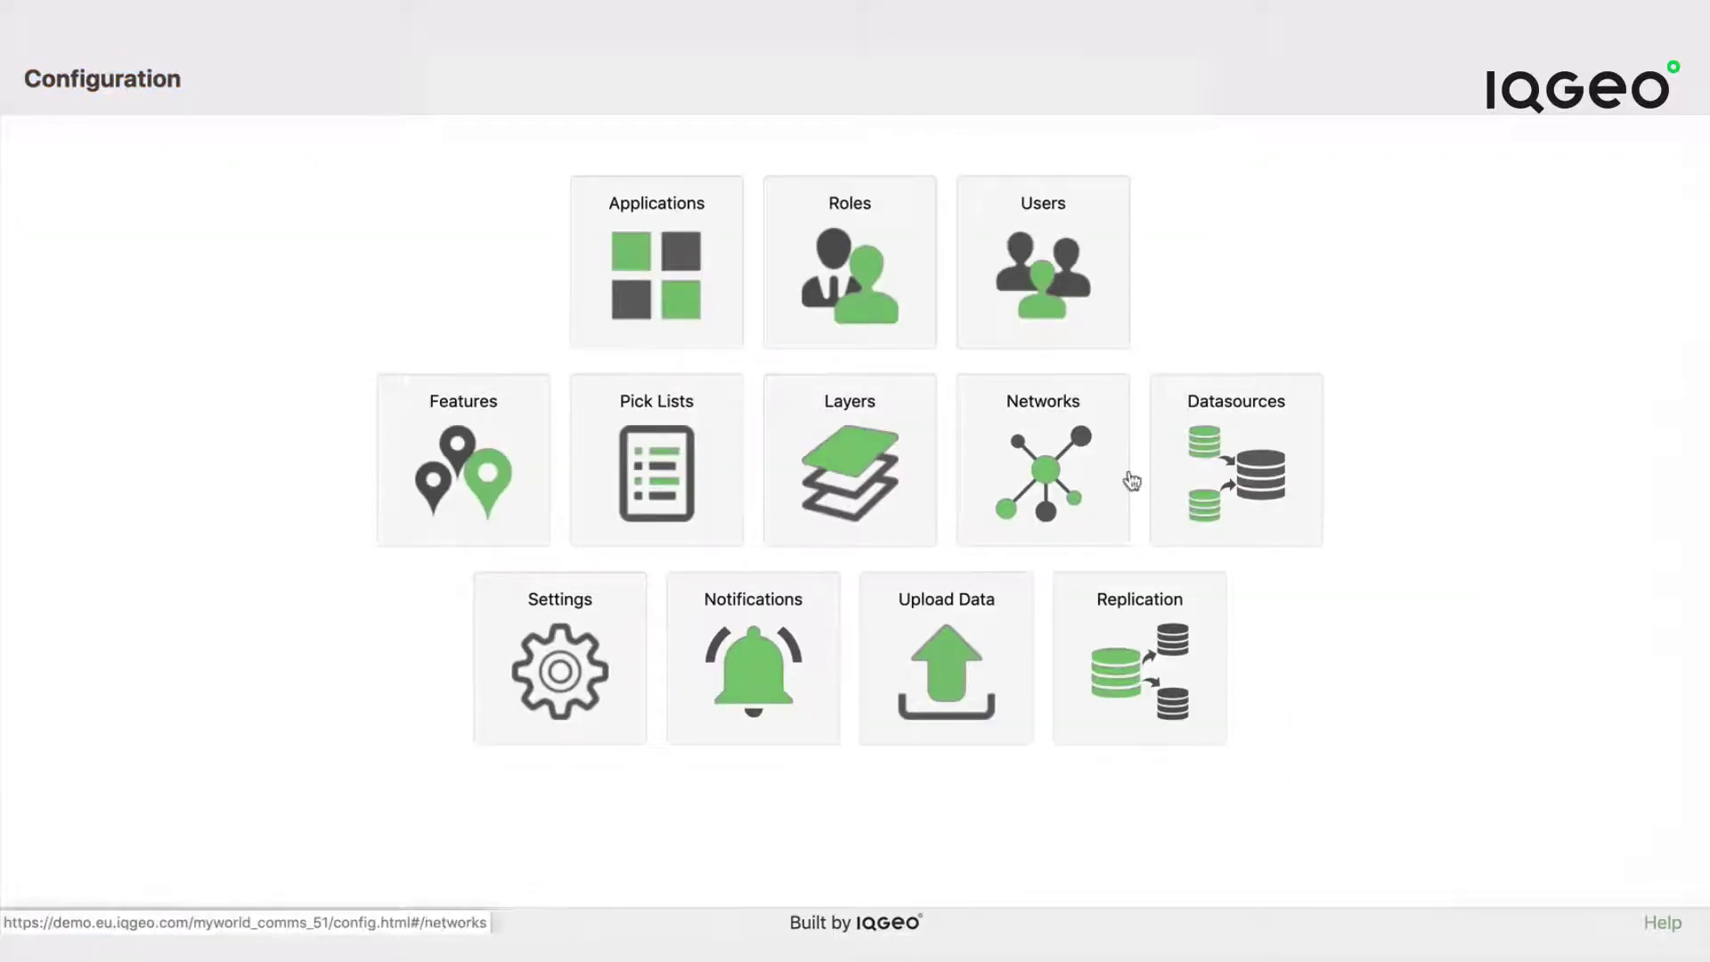
Open the mywcom_routes network's Features list and start editing the mywcom_ug_route filter.
{"action": "left_click", "coordinate": [1049, 472]}
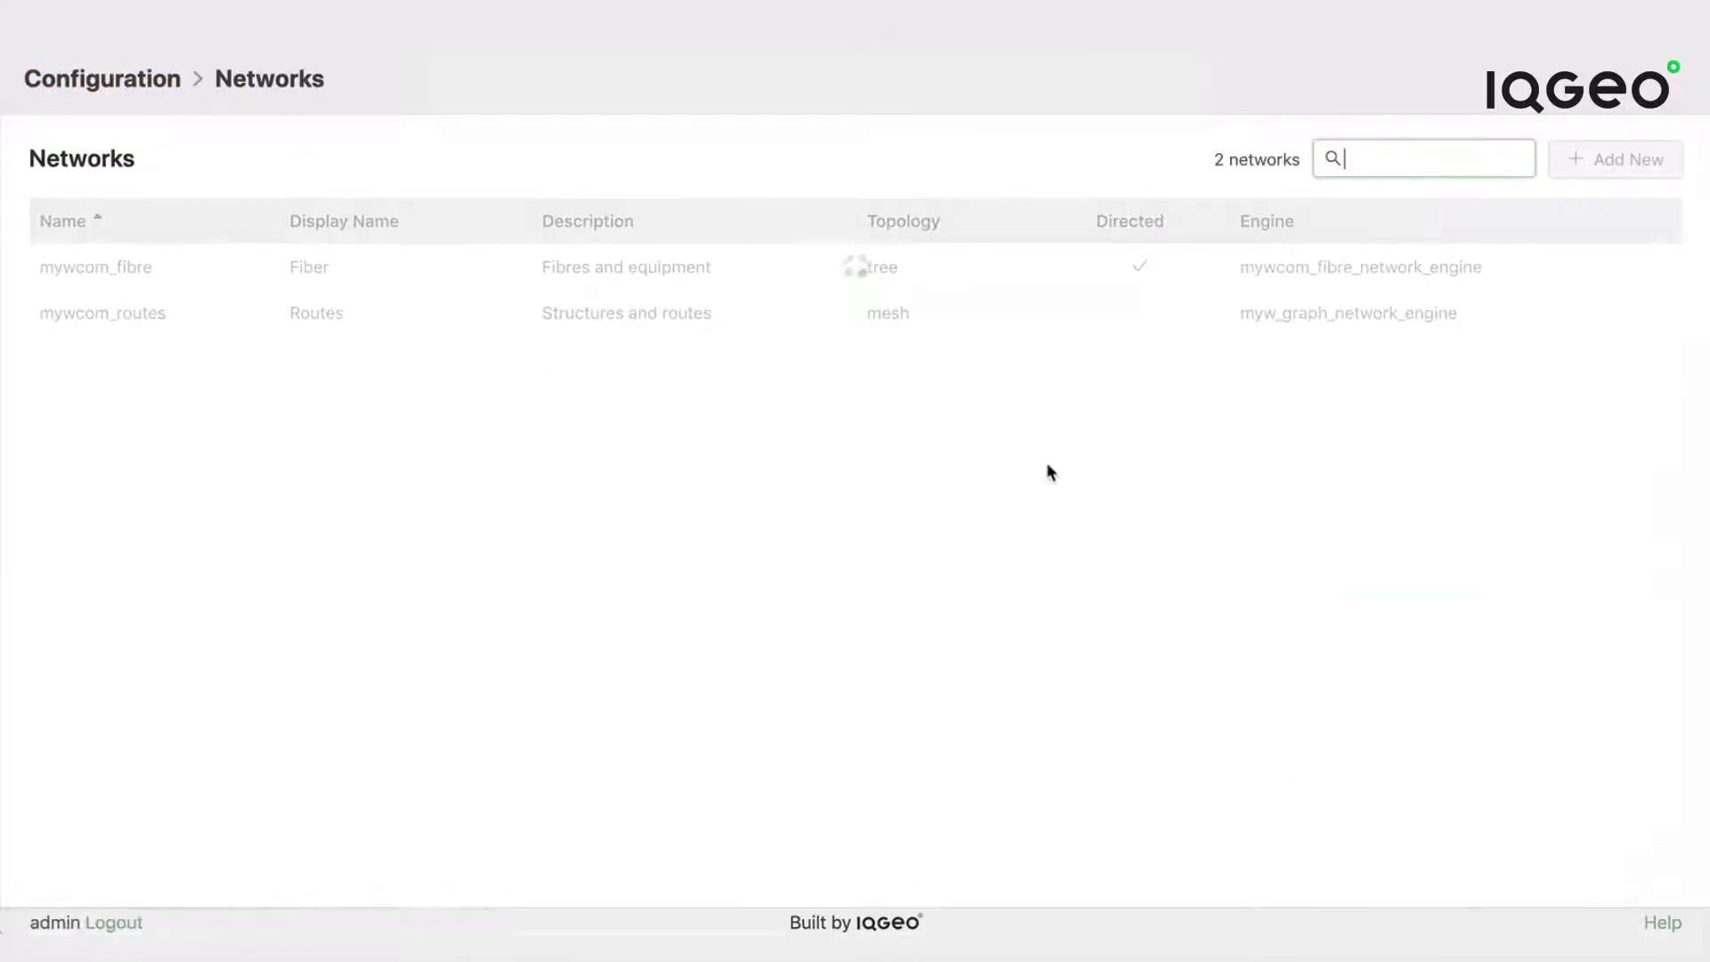
{"action": "left_click", "coordinate": [134, 315]}
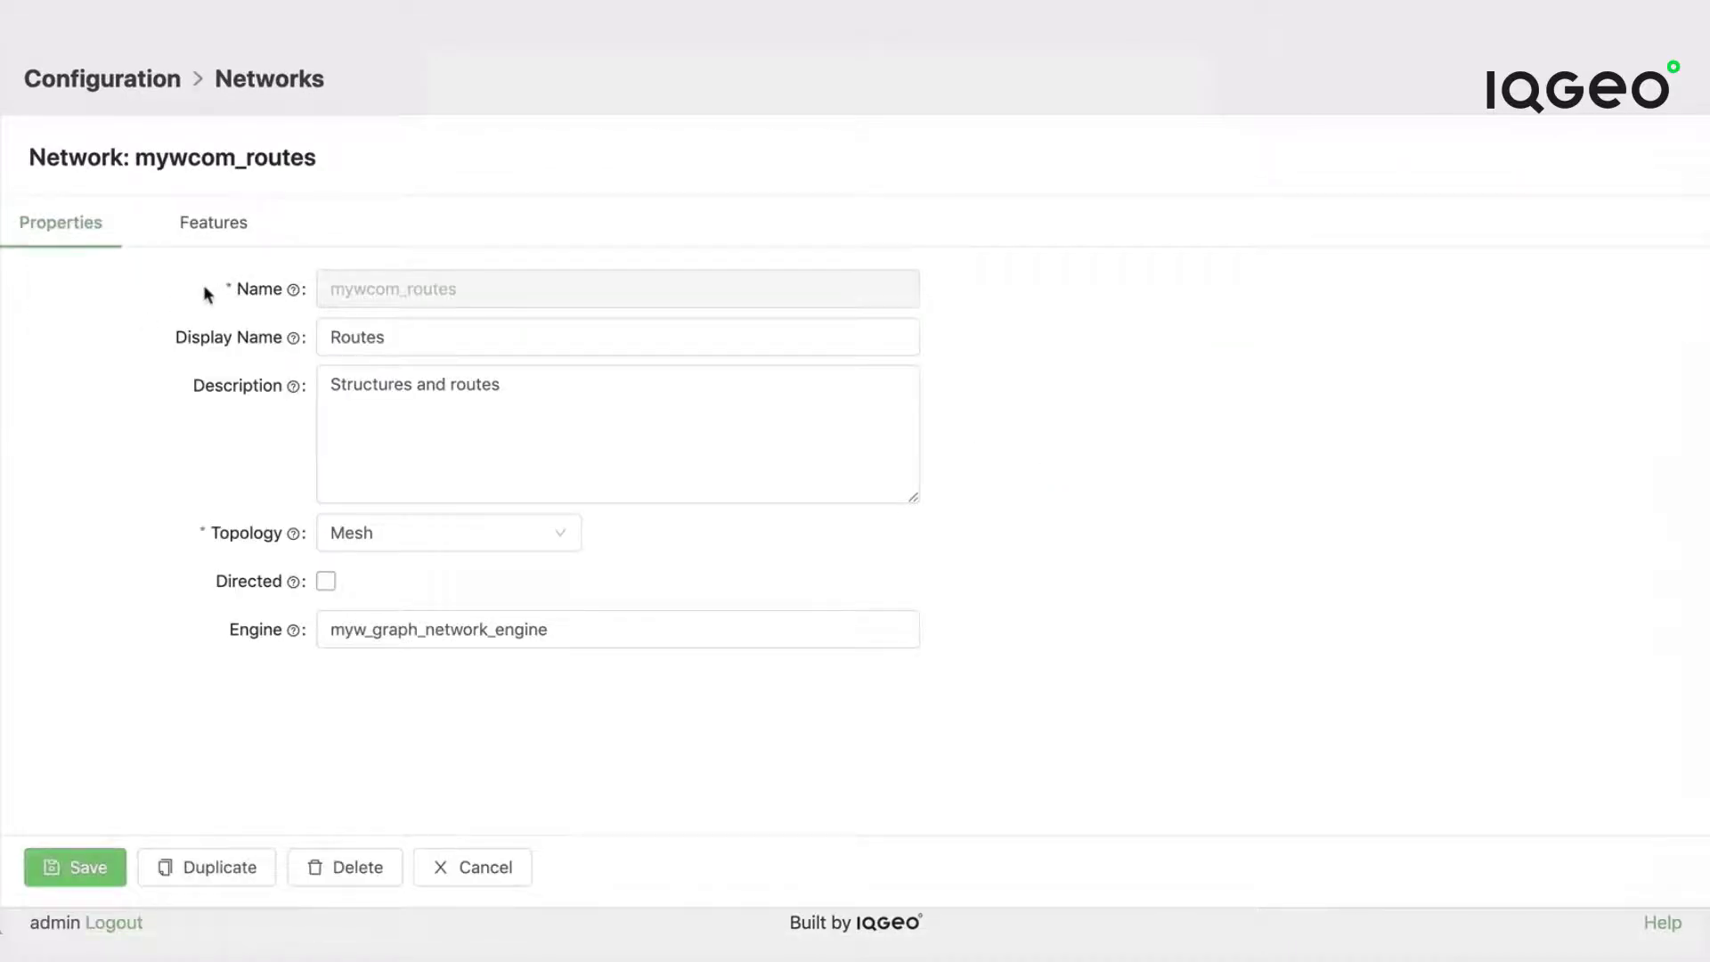
{"action": "left_click", "coordinate": [240, 235]}
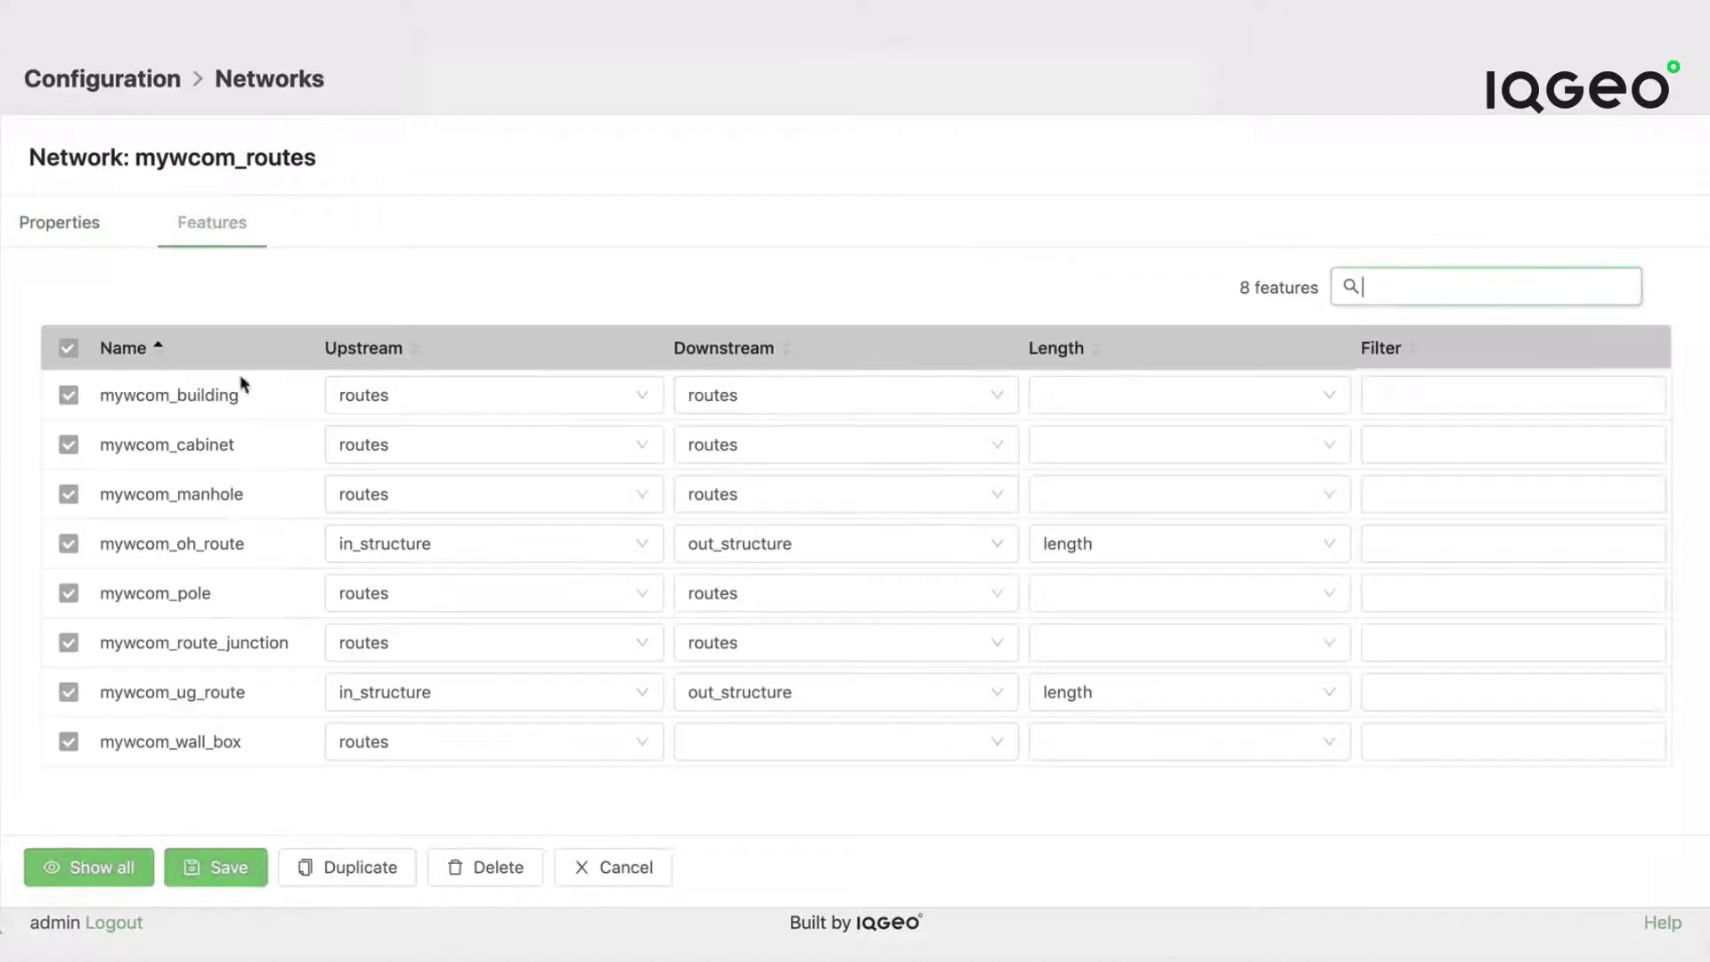
{"action": "left_click", "coordinate": [1376, 693]}
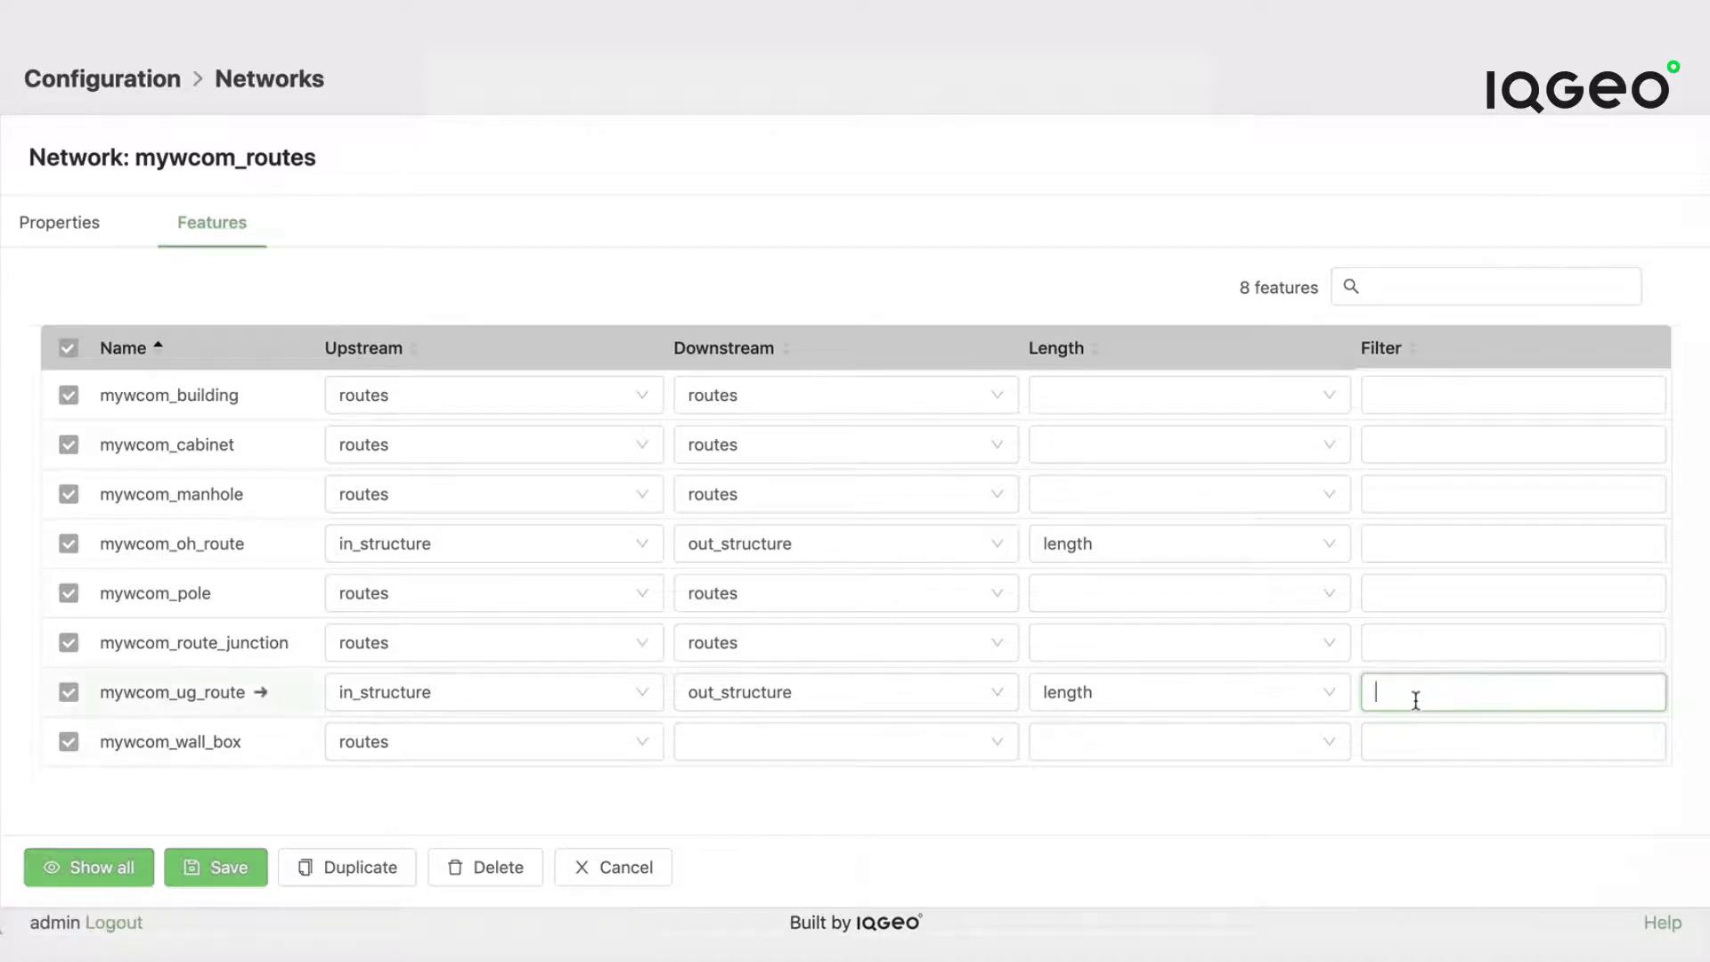
{"action": "mouse_move", "coordinate": [1662, 924]}
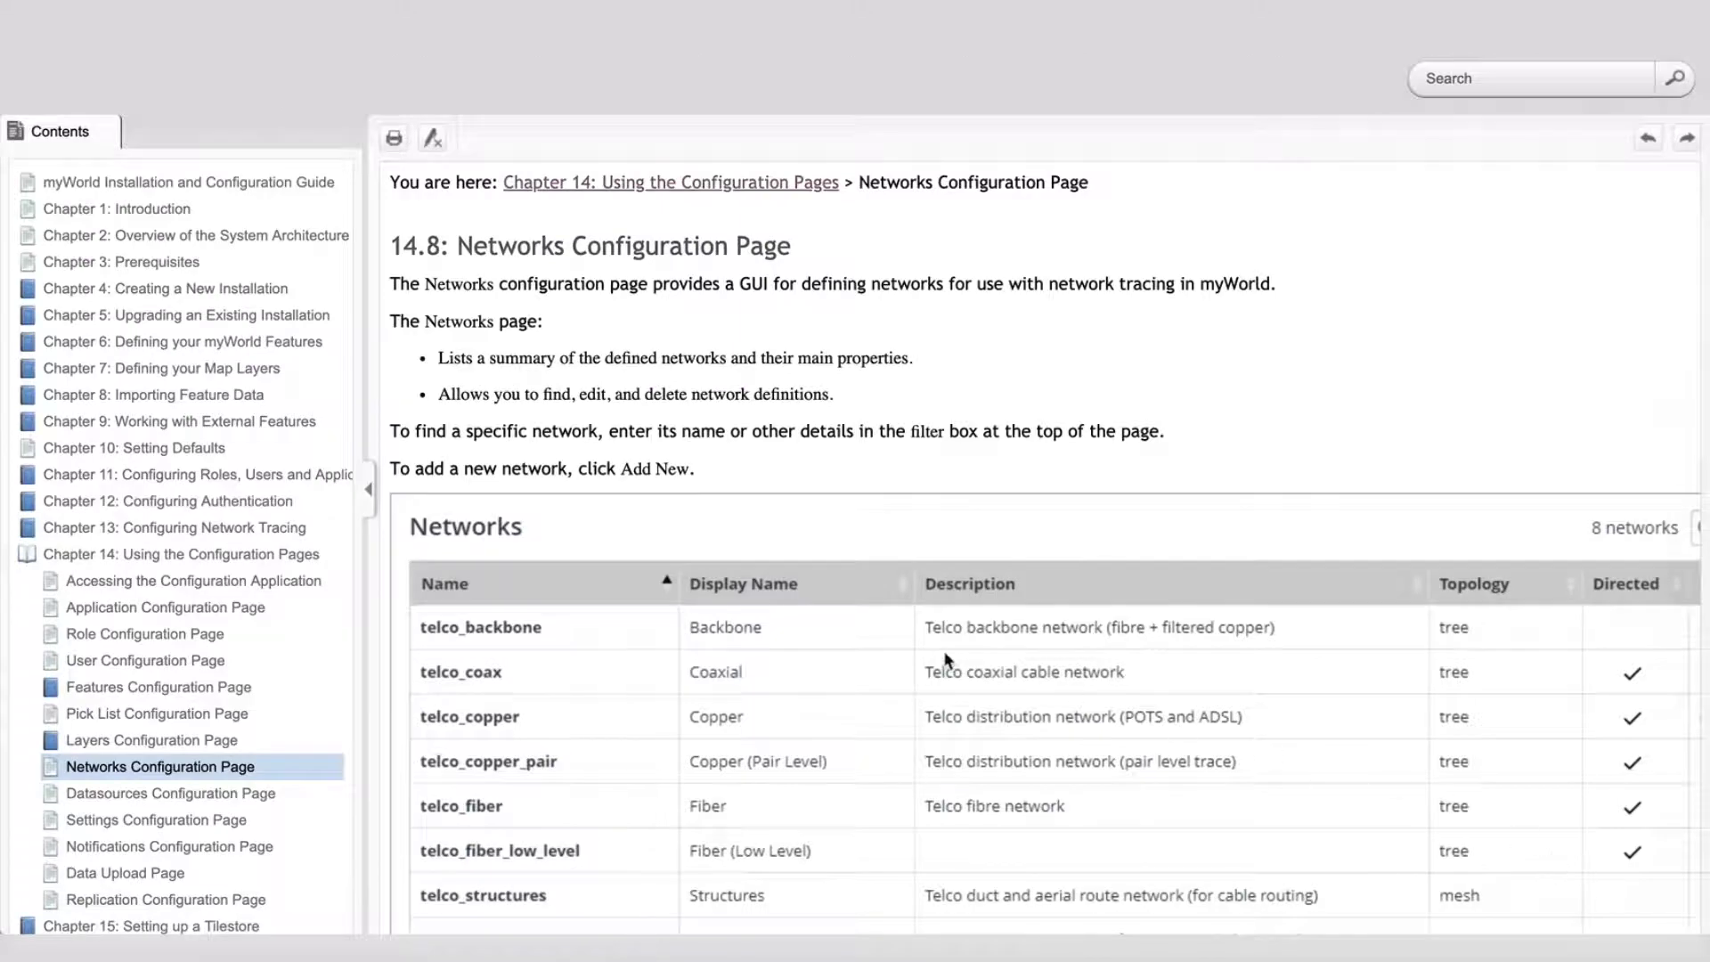
{"action": "scroll", "coordinate": [830, 659], "scroll_direction": "down", "scroll_amount": 10}
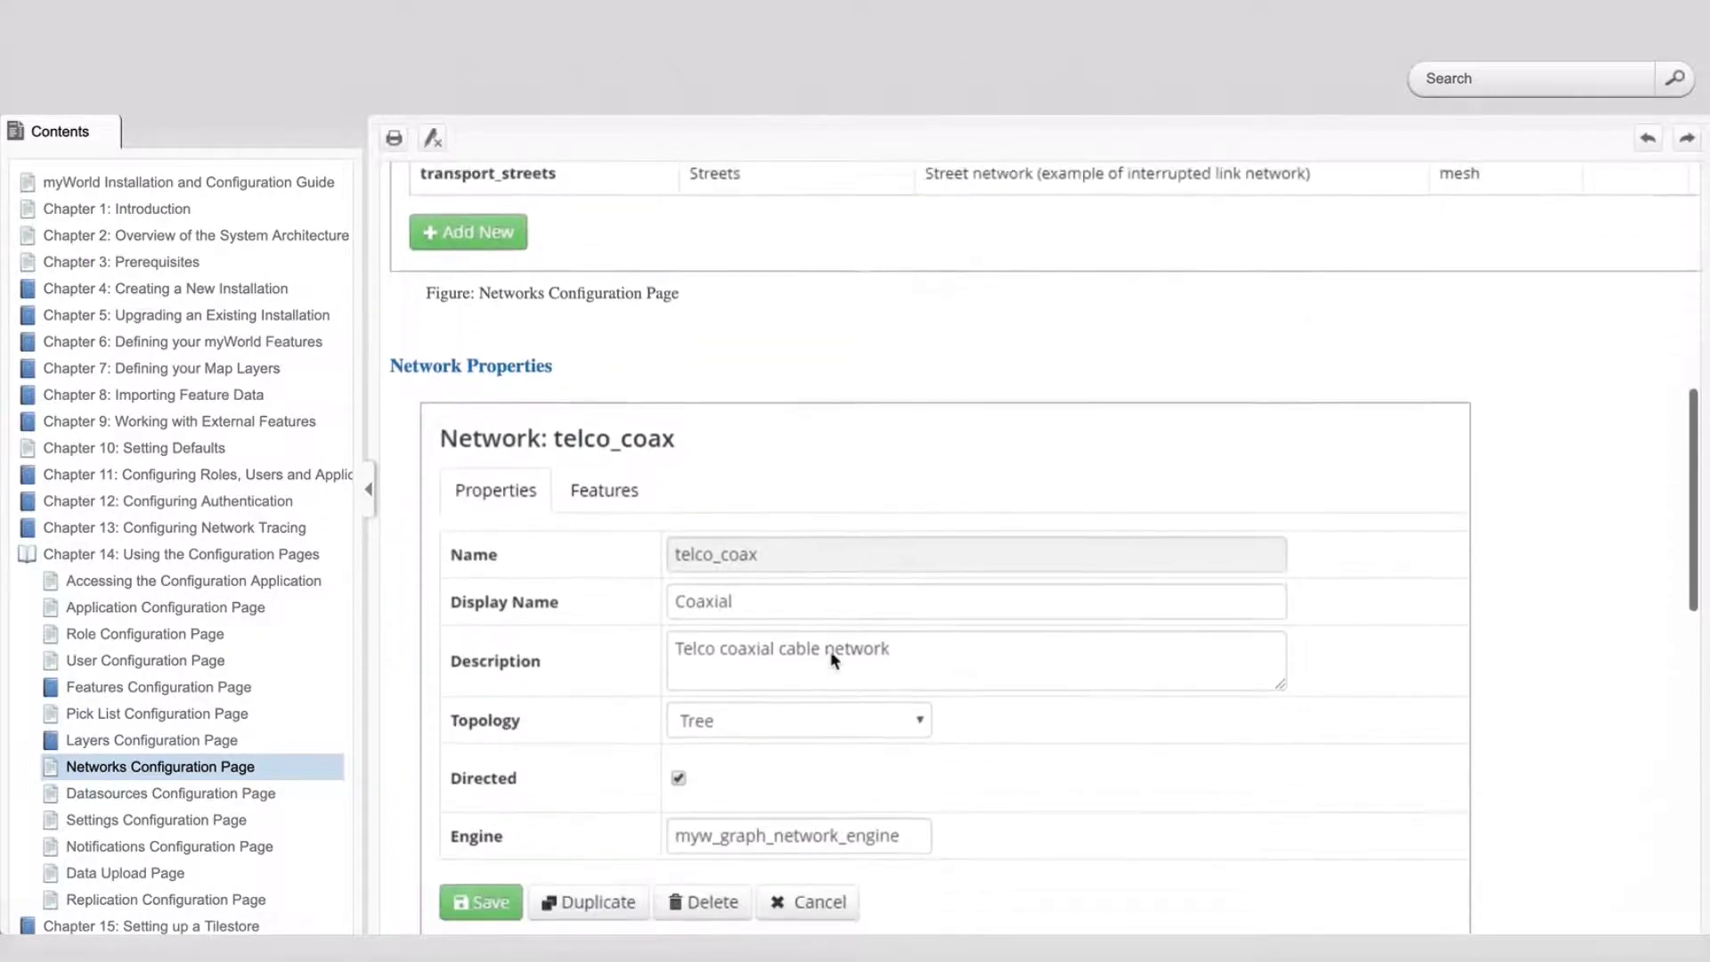
{"action": "scroll", "coordinate": [830, 659], "scroll_direction": "down", "scroll_amount": 10}
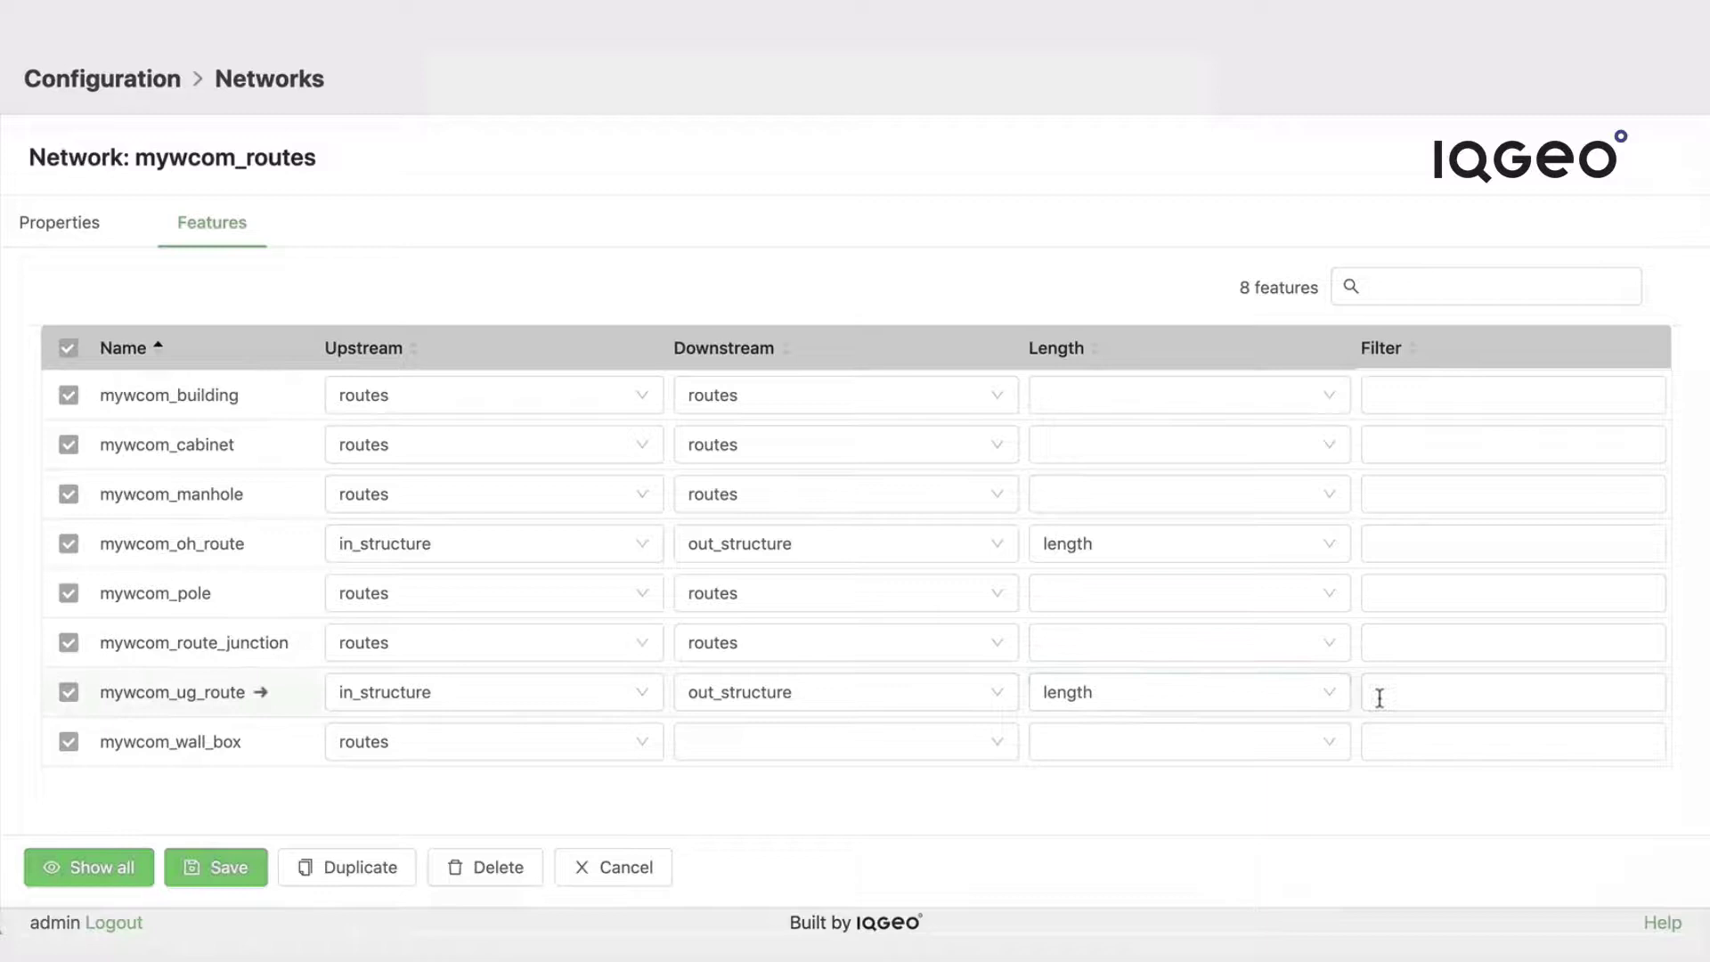
Enter the filter [blocked]=false for mywcom_ug_route and save it.
{"action": "left_click", "coordinate": [1381, 697]}
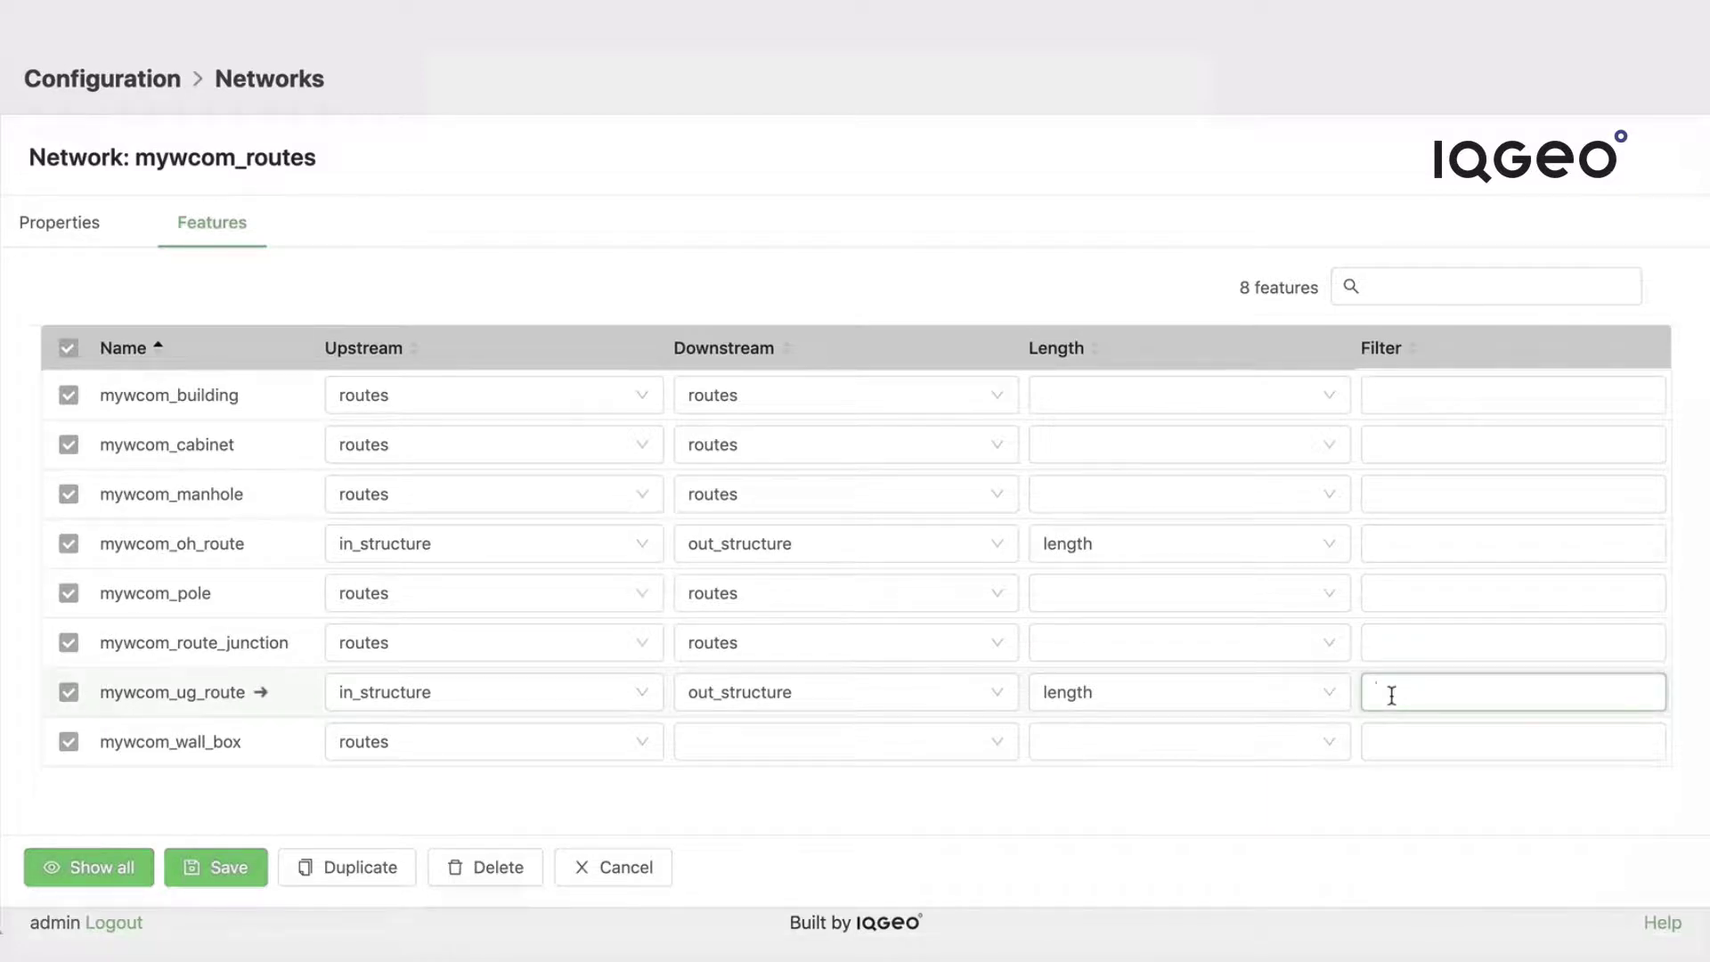
{"action": "type", "text": "[blocked"}
{"action": "key", "text": "BackSpace"}
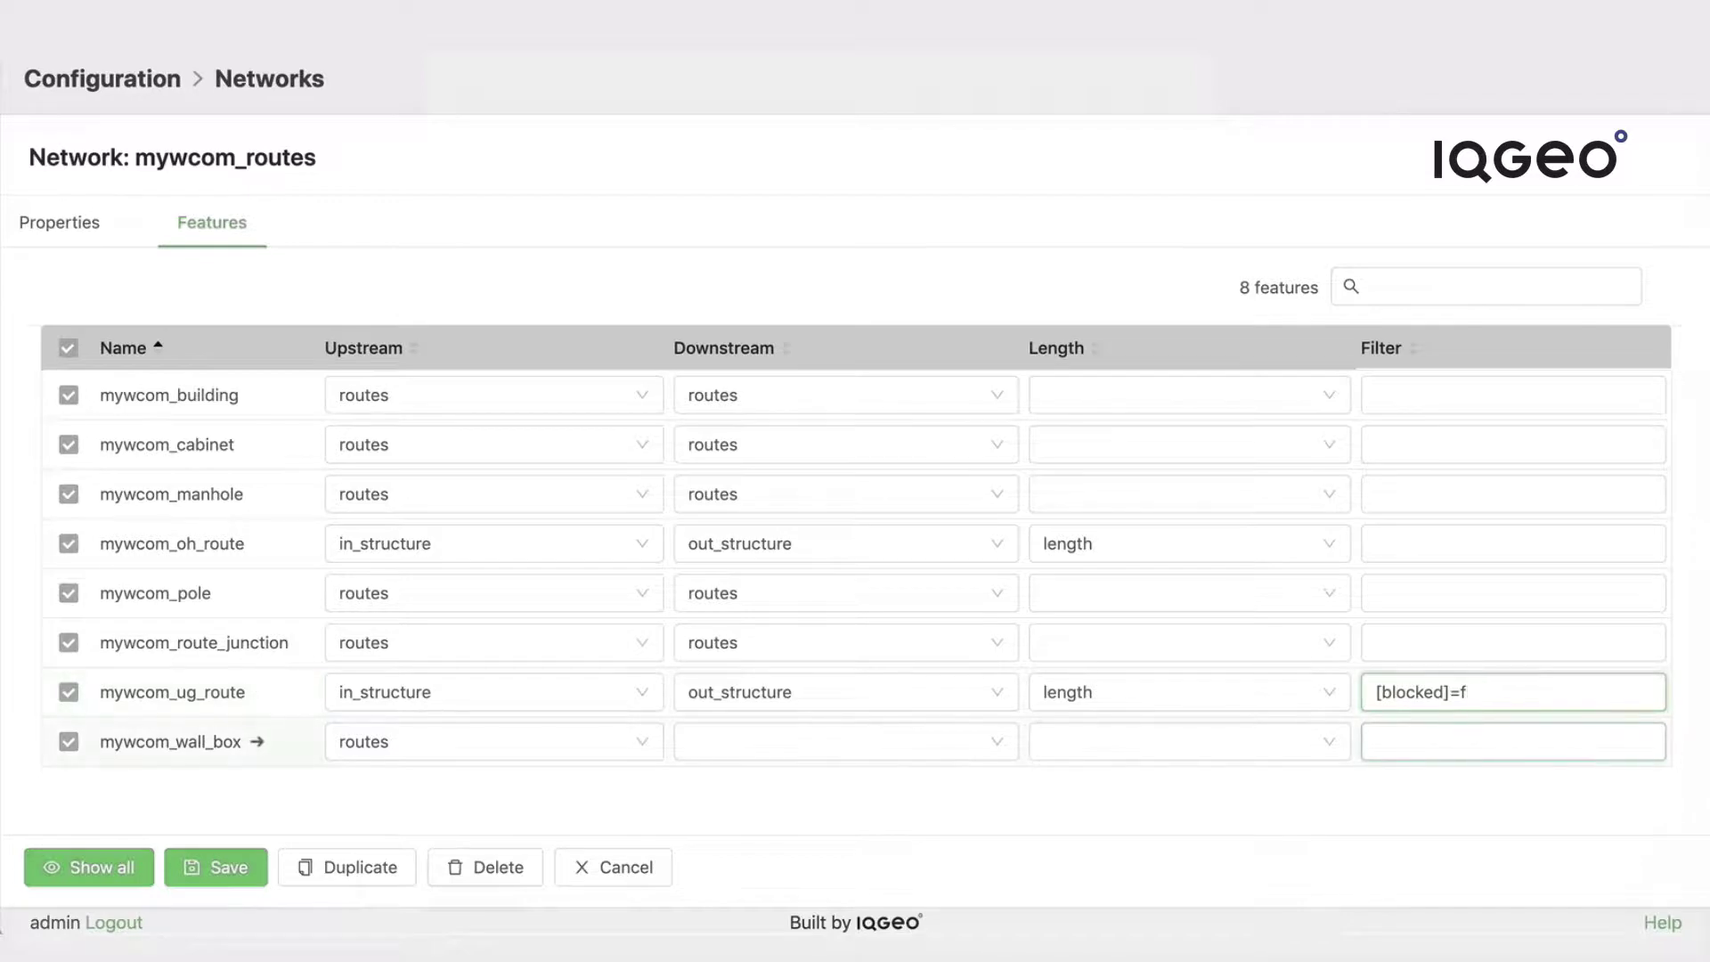
{"action": "type", "text": "e"}
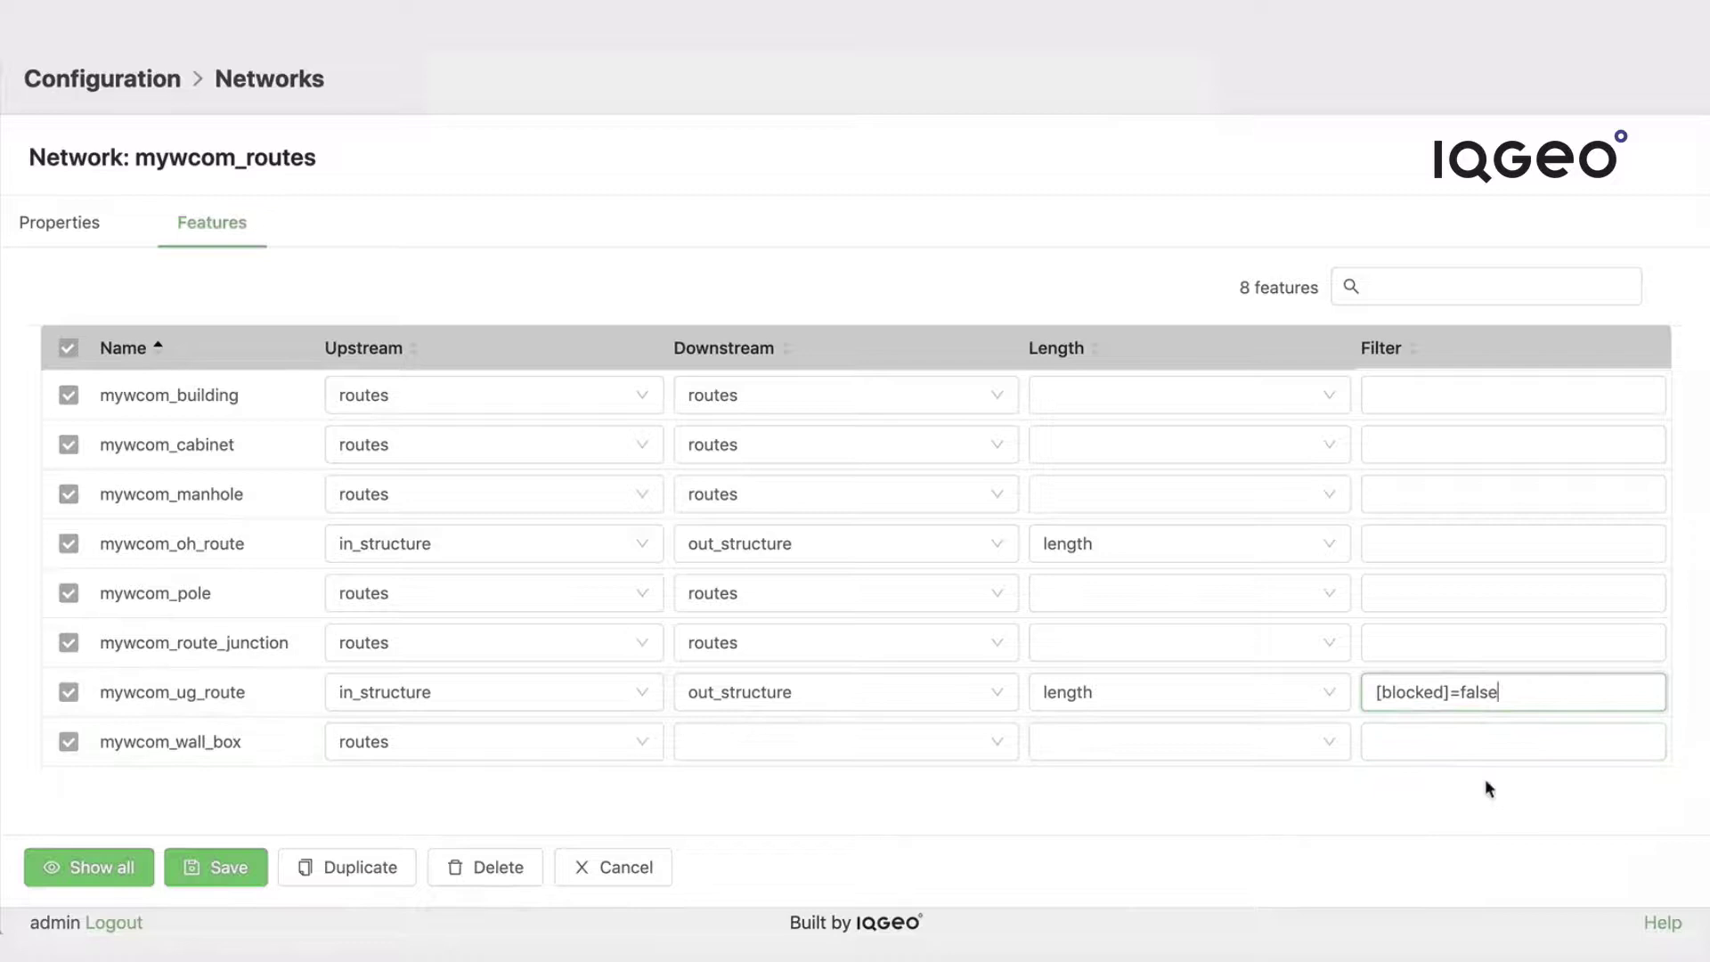
{"action": "left_click", "coordinate": [227, 876]}
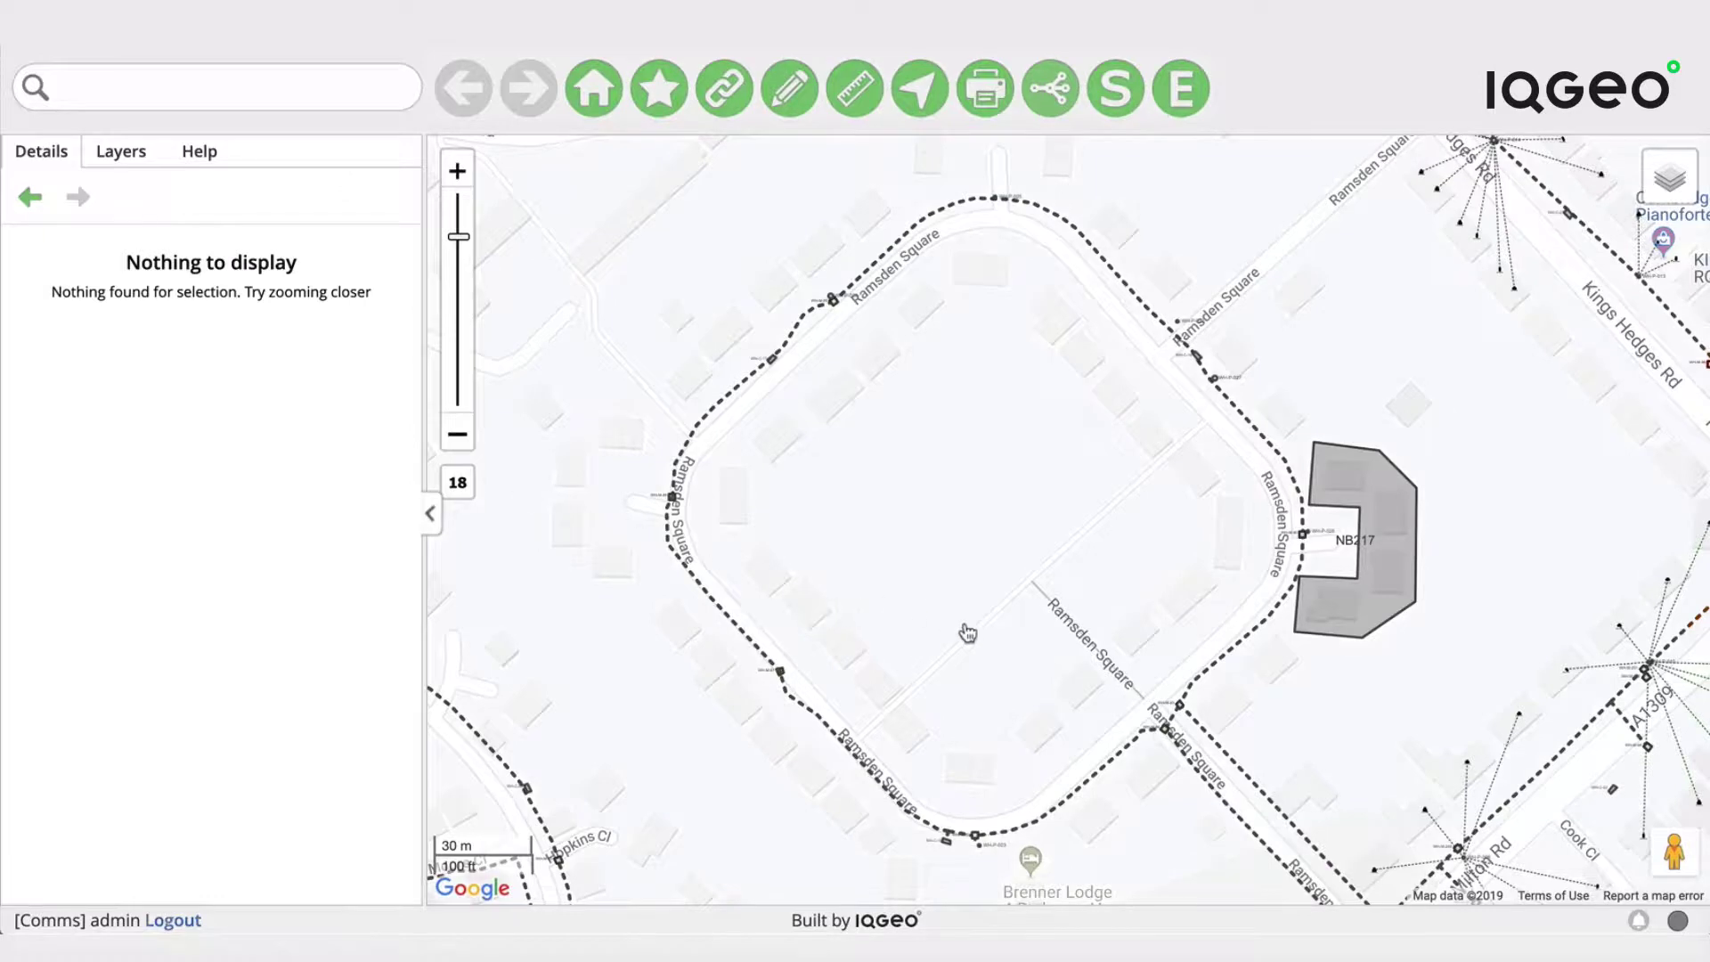
In Find Route mode, set Cabinet WH-C-15 as the start and Manhole WH-M-89 as the end.
{"action": "left_click", "coordinate": [1057, 86]}
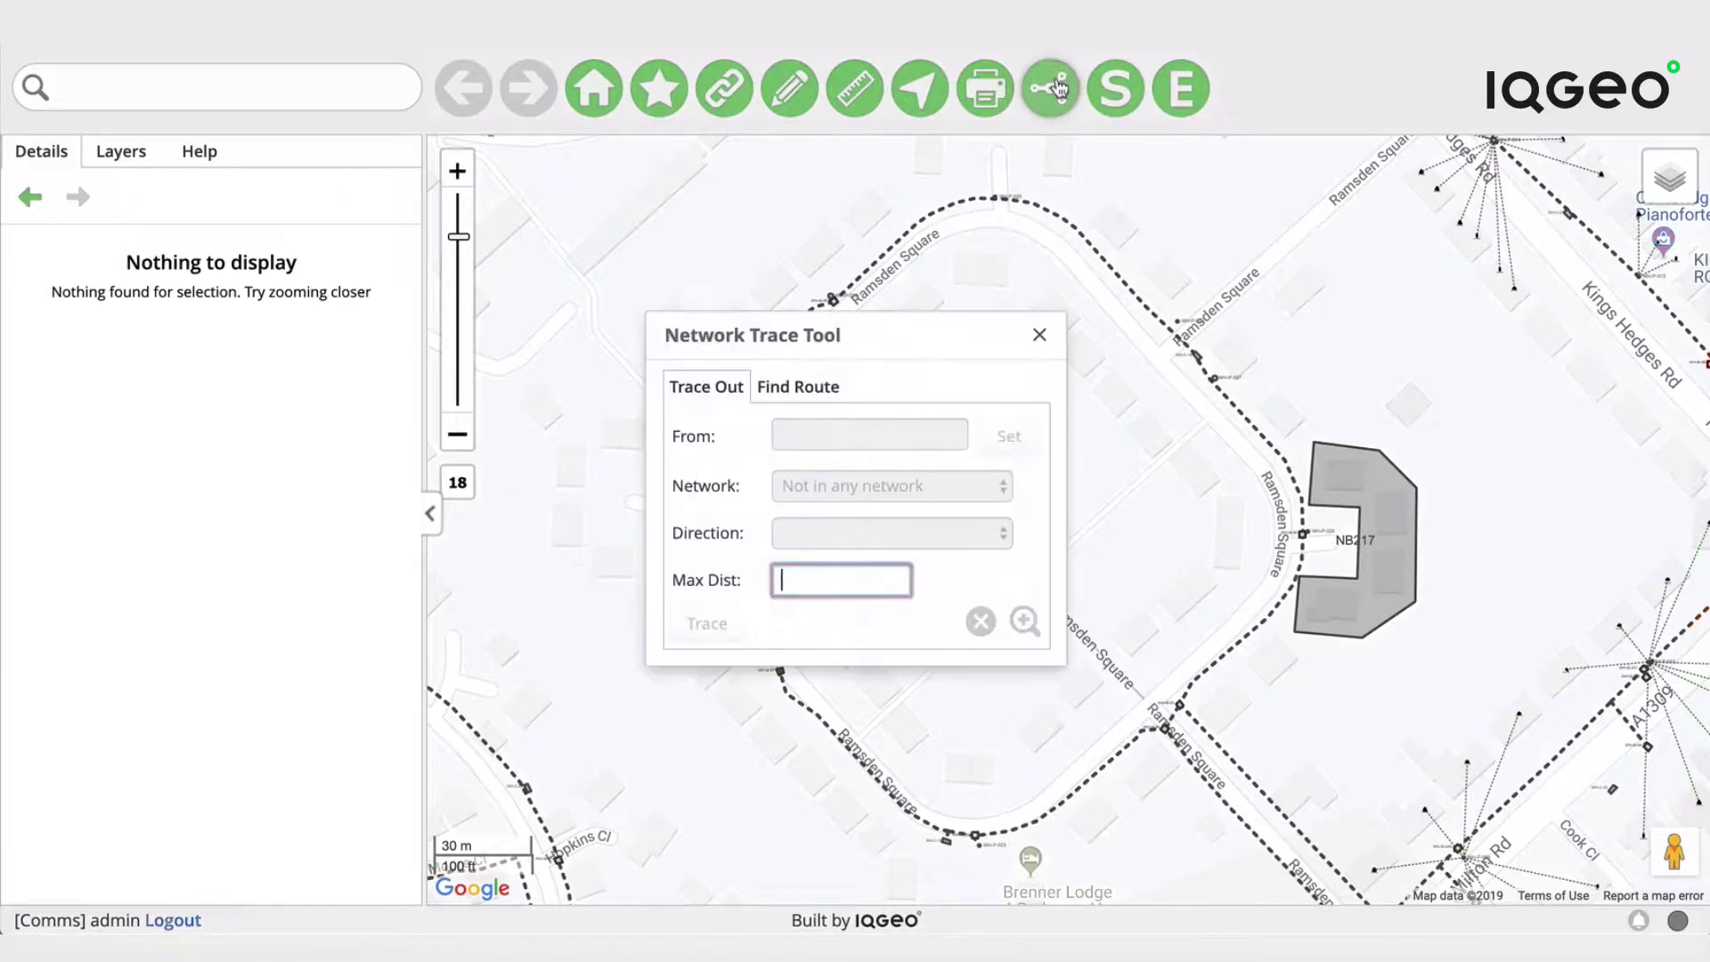
{"action": "left_click", "coordinate": [798, 388]}
{"action": "mouse_move", "coordinate": [927, 329]}
{"action": "left_mouse_down"}
{"action": "mouse_move", "coordinate": [1219, 289]}
{"action": "mouse_move", "coordinate": [1576, 133]}
{"action": "mouse_move", "coordinate": [1561, 157]}
{"action": "left_mouse_up"}
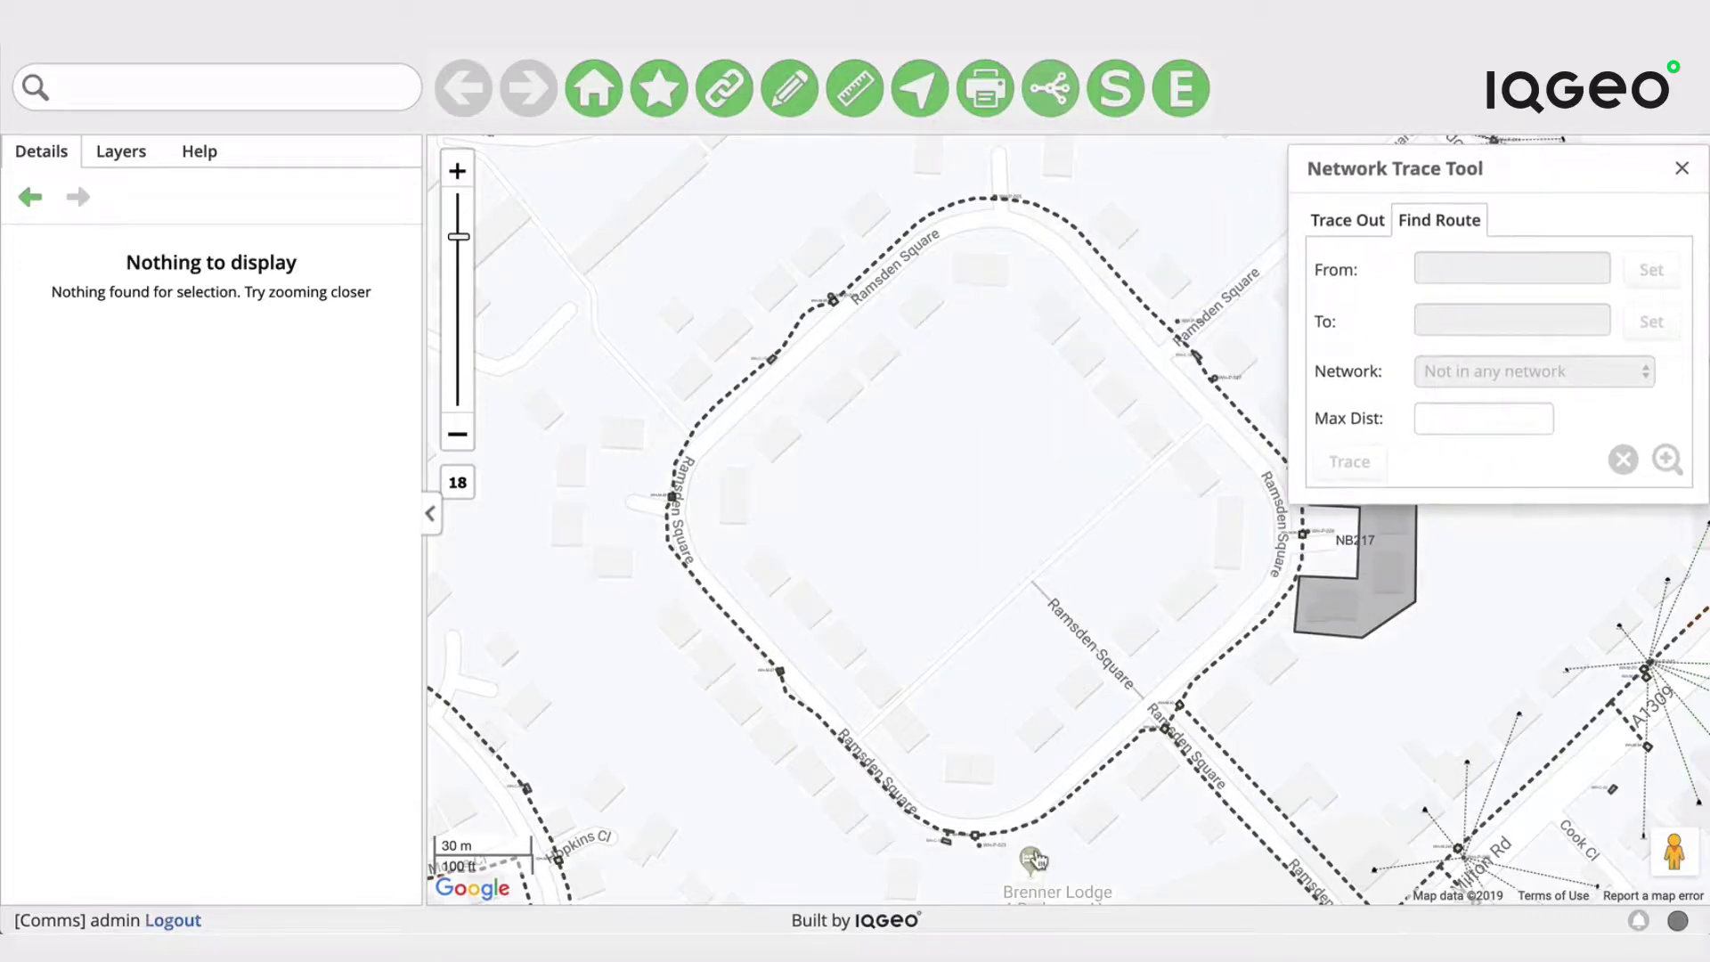
{"action": "left_click", "coordinate": [946, 849]}
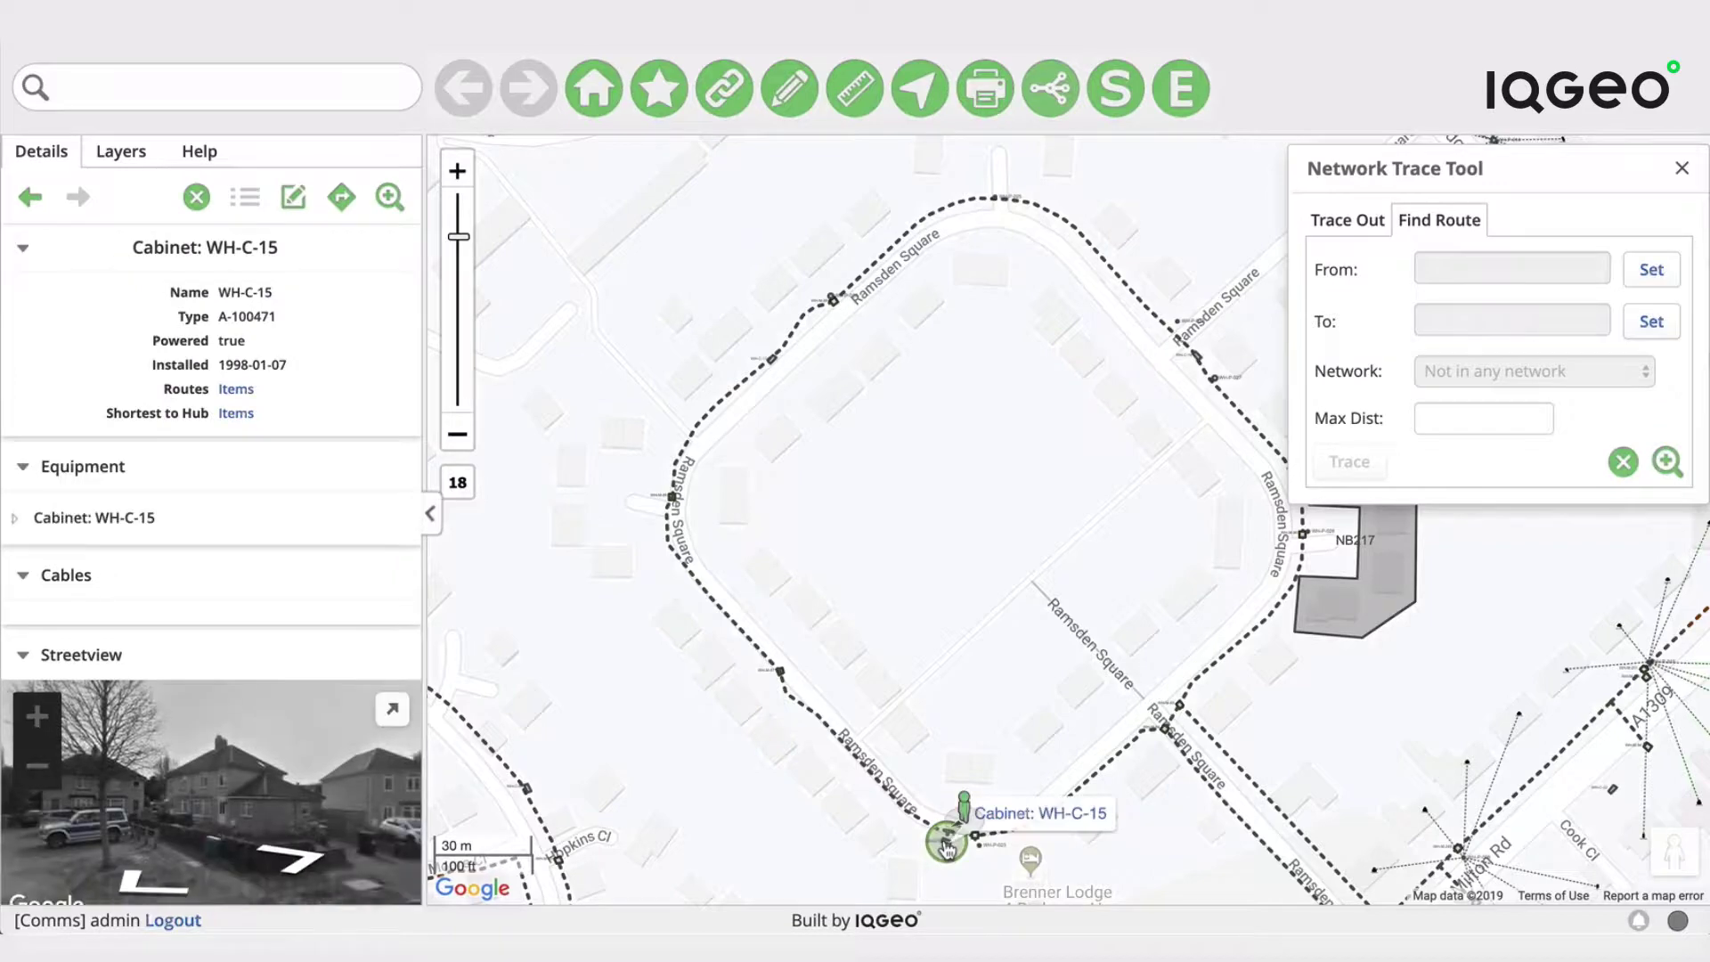
{"action": "left_click", "coordinate": [1649, 272]}
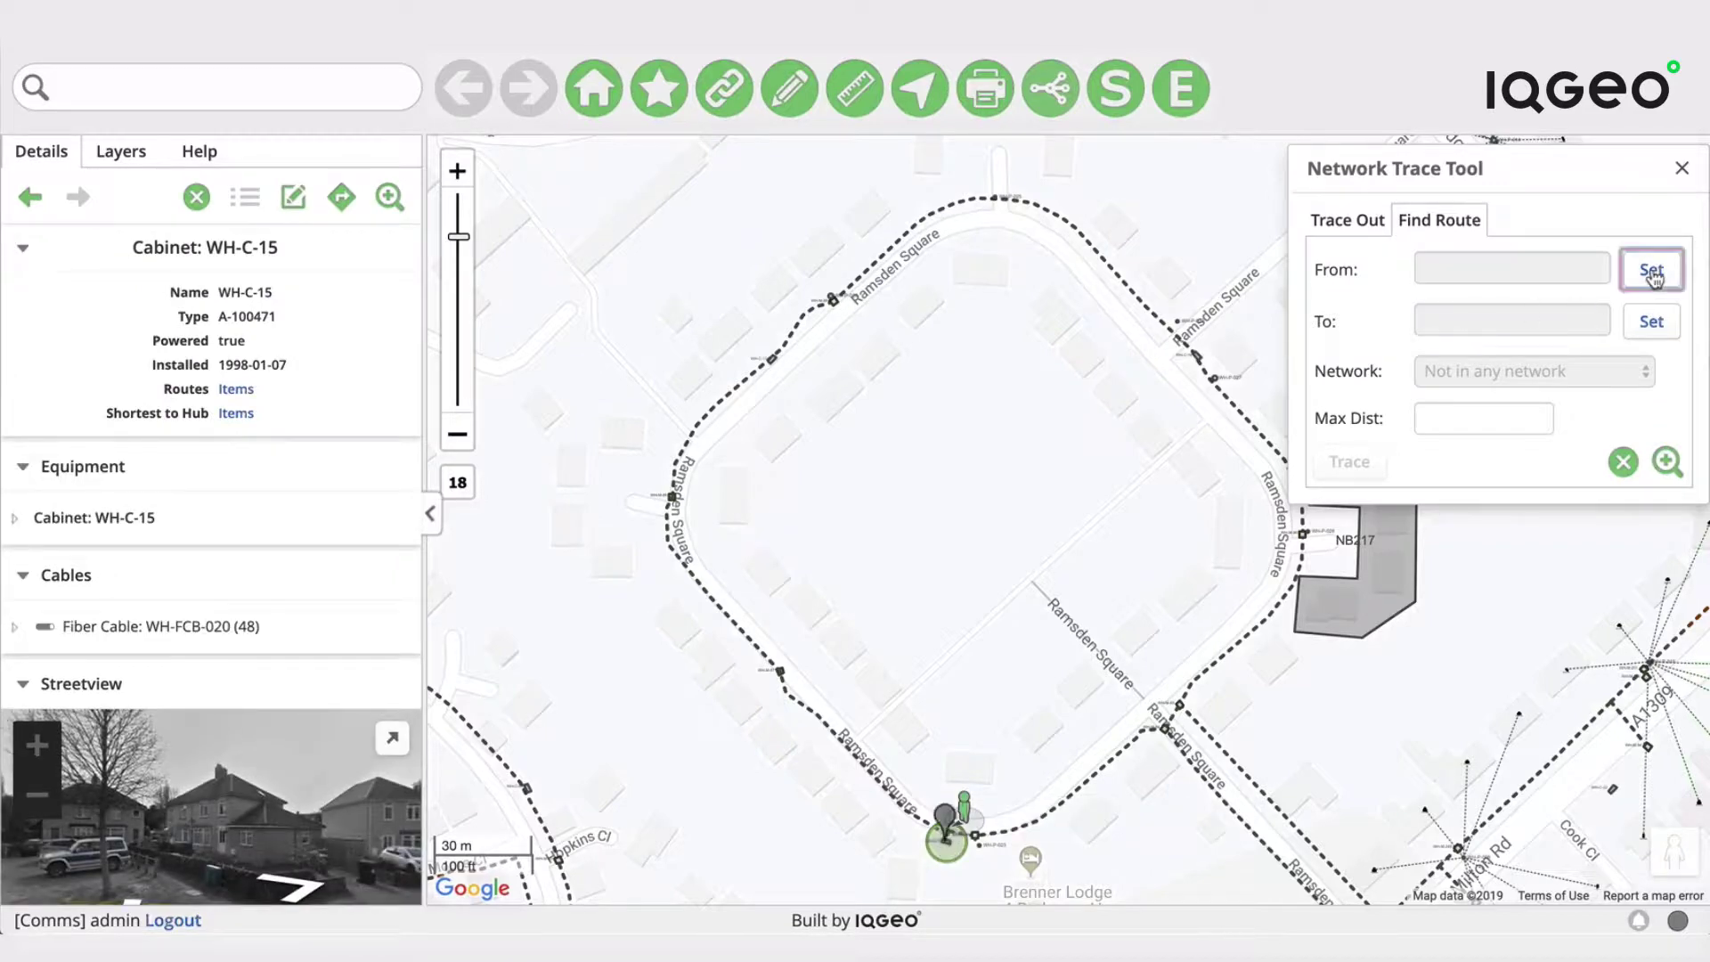
{"action": "left_click", "coordinate": [836, 304]}
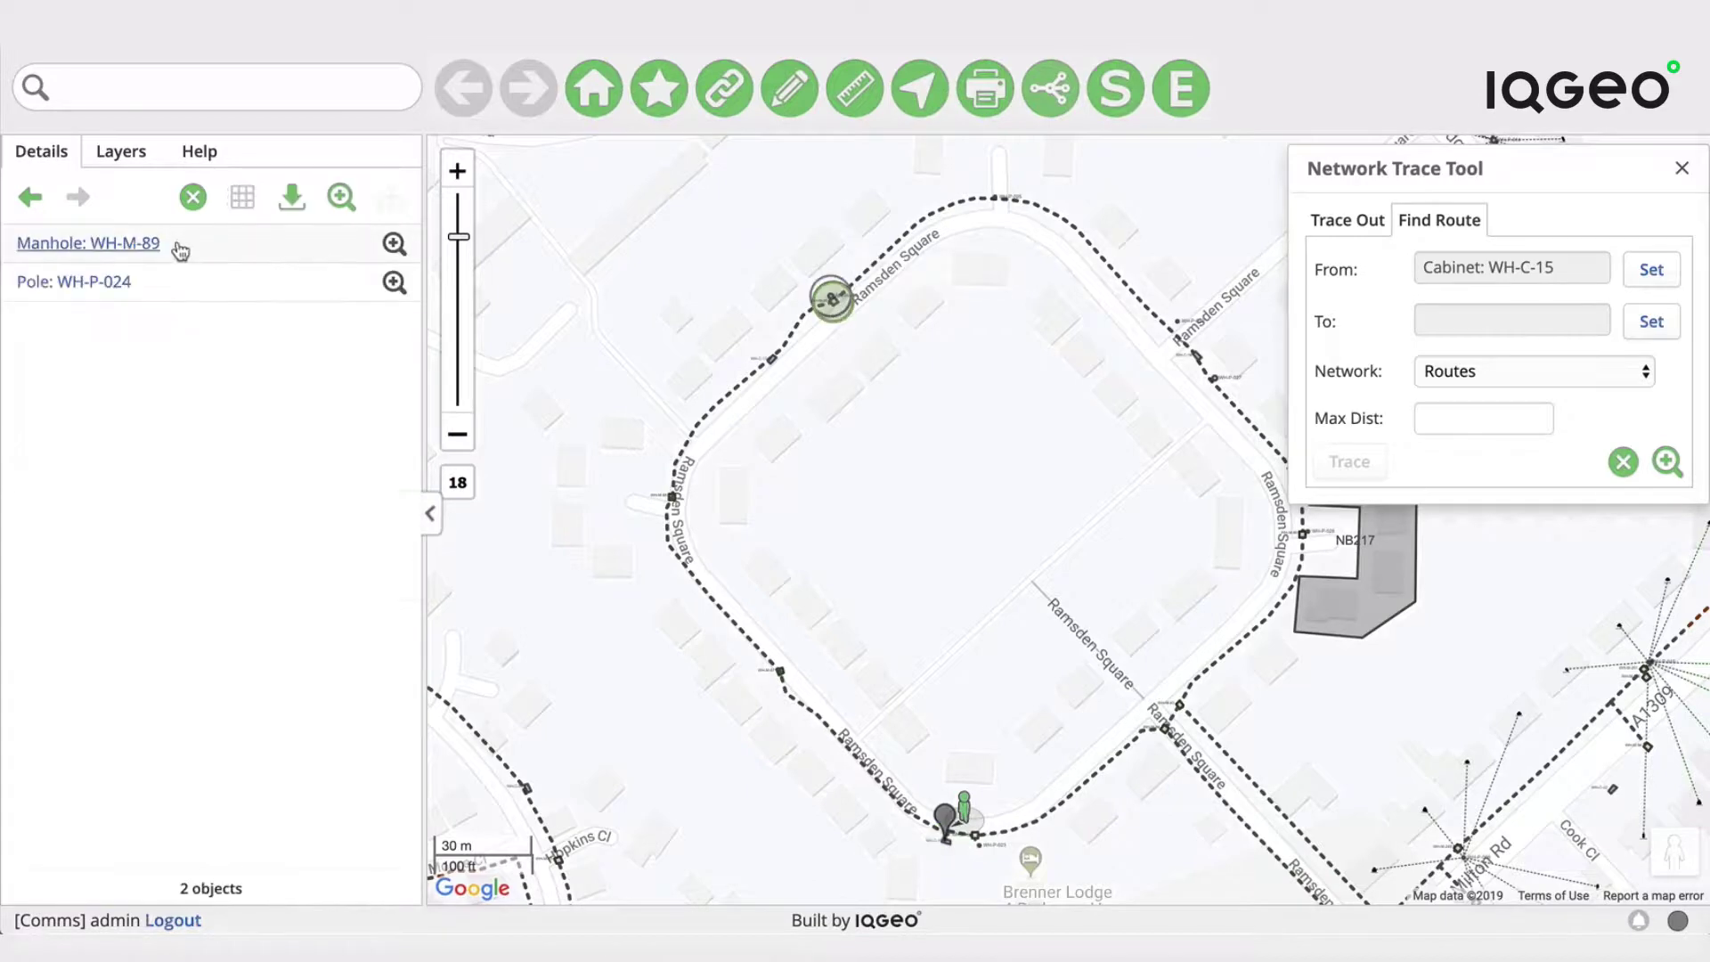
{"action": "left_click", "coordinate": [114, 252]}
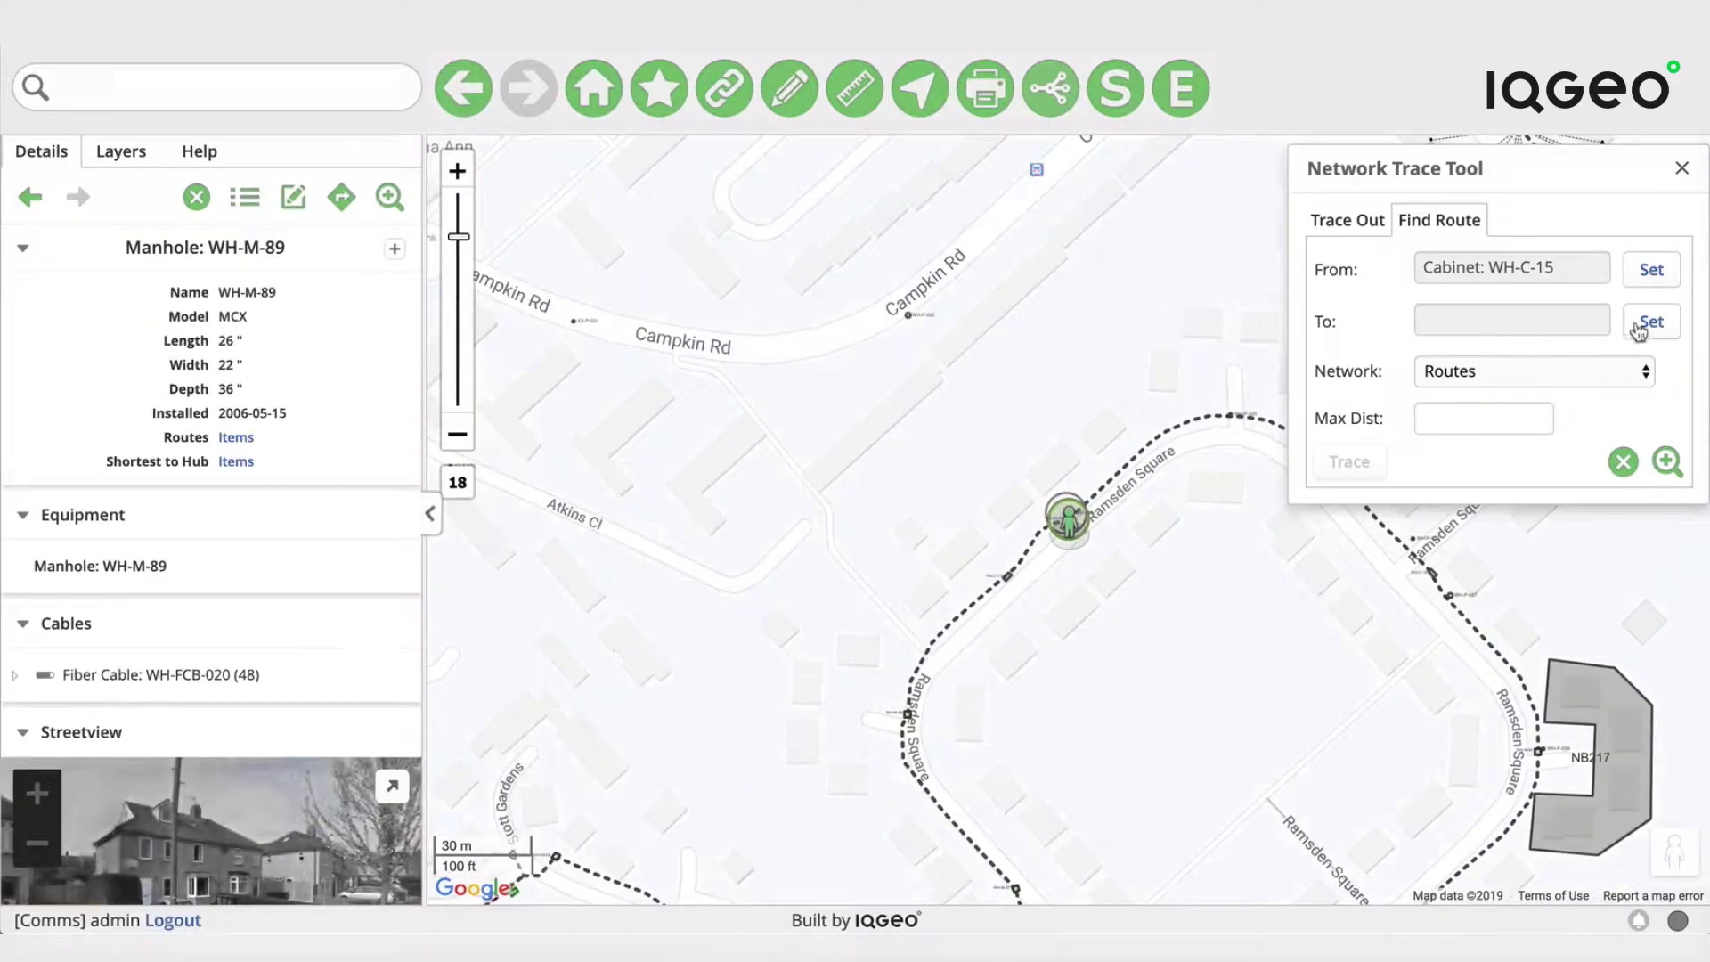
{"action": "left_click", "coordinate": [1650, 321]}
Trace the route again (9 objects, 232.95 m), then clear the result.
{"action": "mouse_move", "coordinate": [1271, 667]}
{"action": "left_mouse_down"}
{"action": "mouse_move", "coordinate": [977, 371]}
{"action": "mouse_move", "coordinate": [1019, 446]}
{"action": "left_mouse_up"}
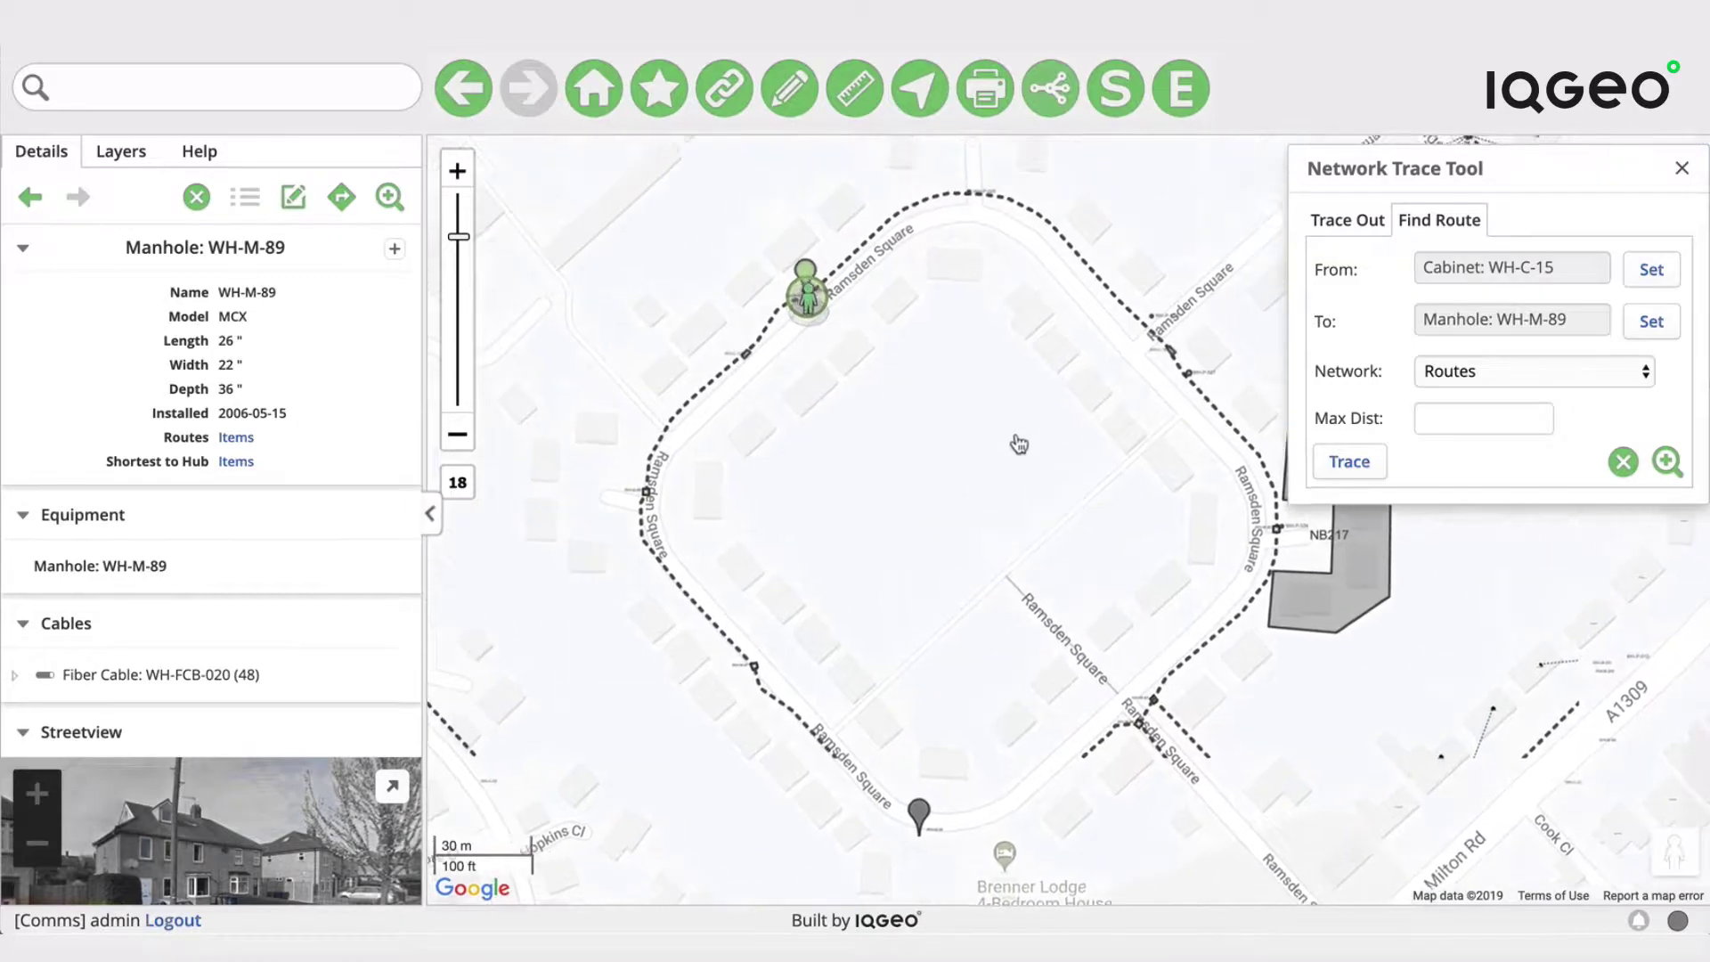
{"action": "left_click", "coordinate": [1349, 465]}
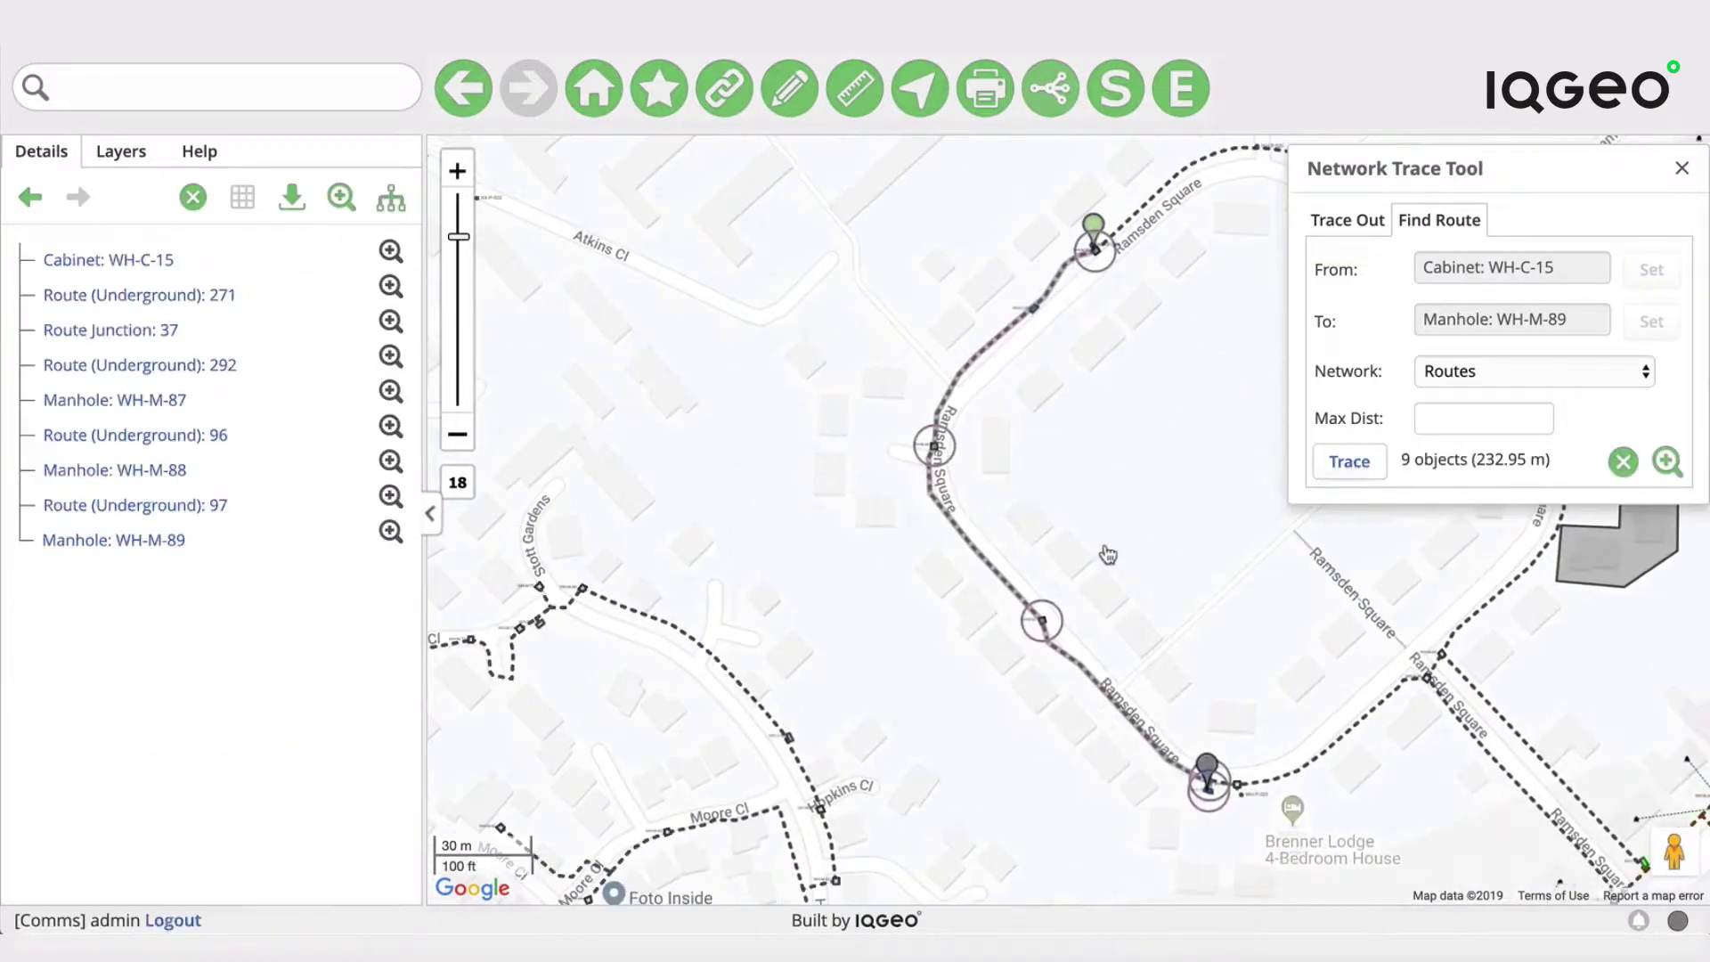
{"action": "left_click_drag", "start_coordinate": [1137, 565], "coordinate": [833, 599]}
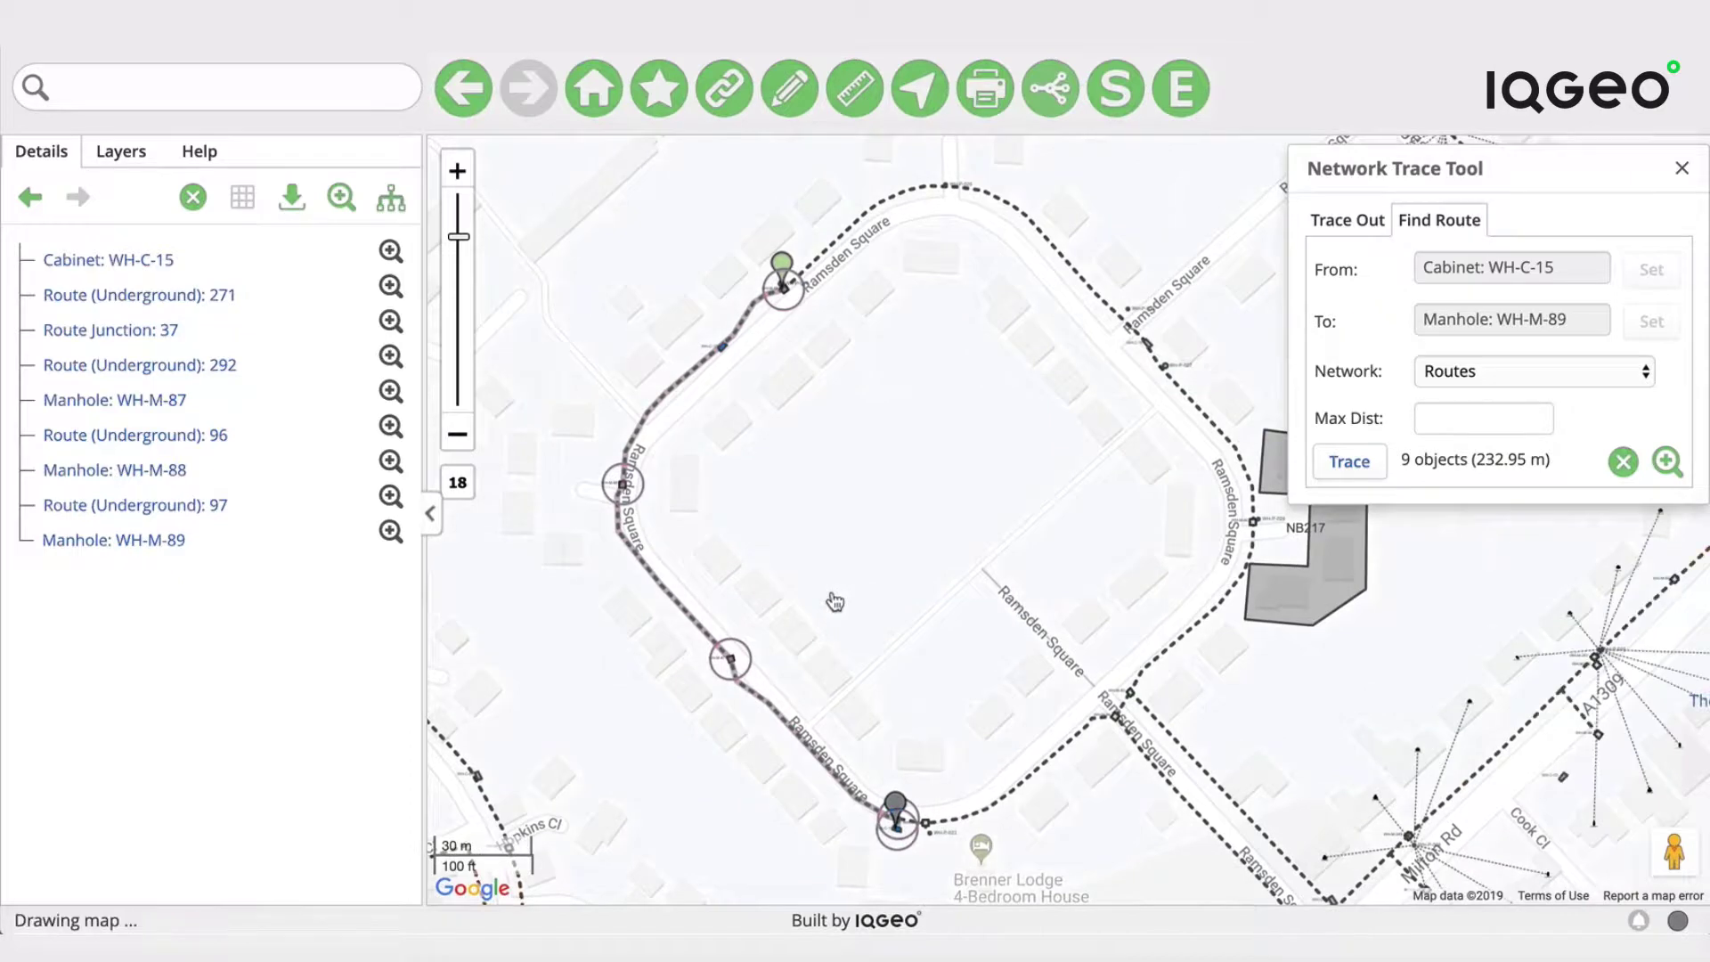
{"action": "left_click", "coordinate": [193, 198]}
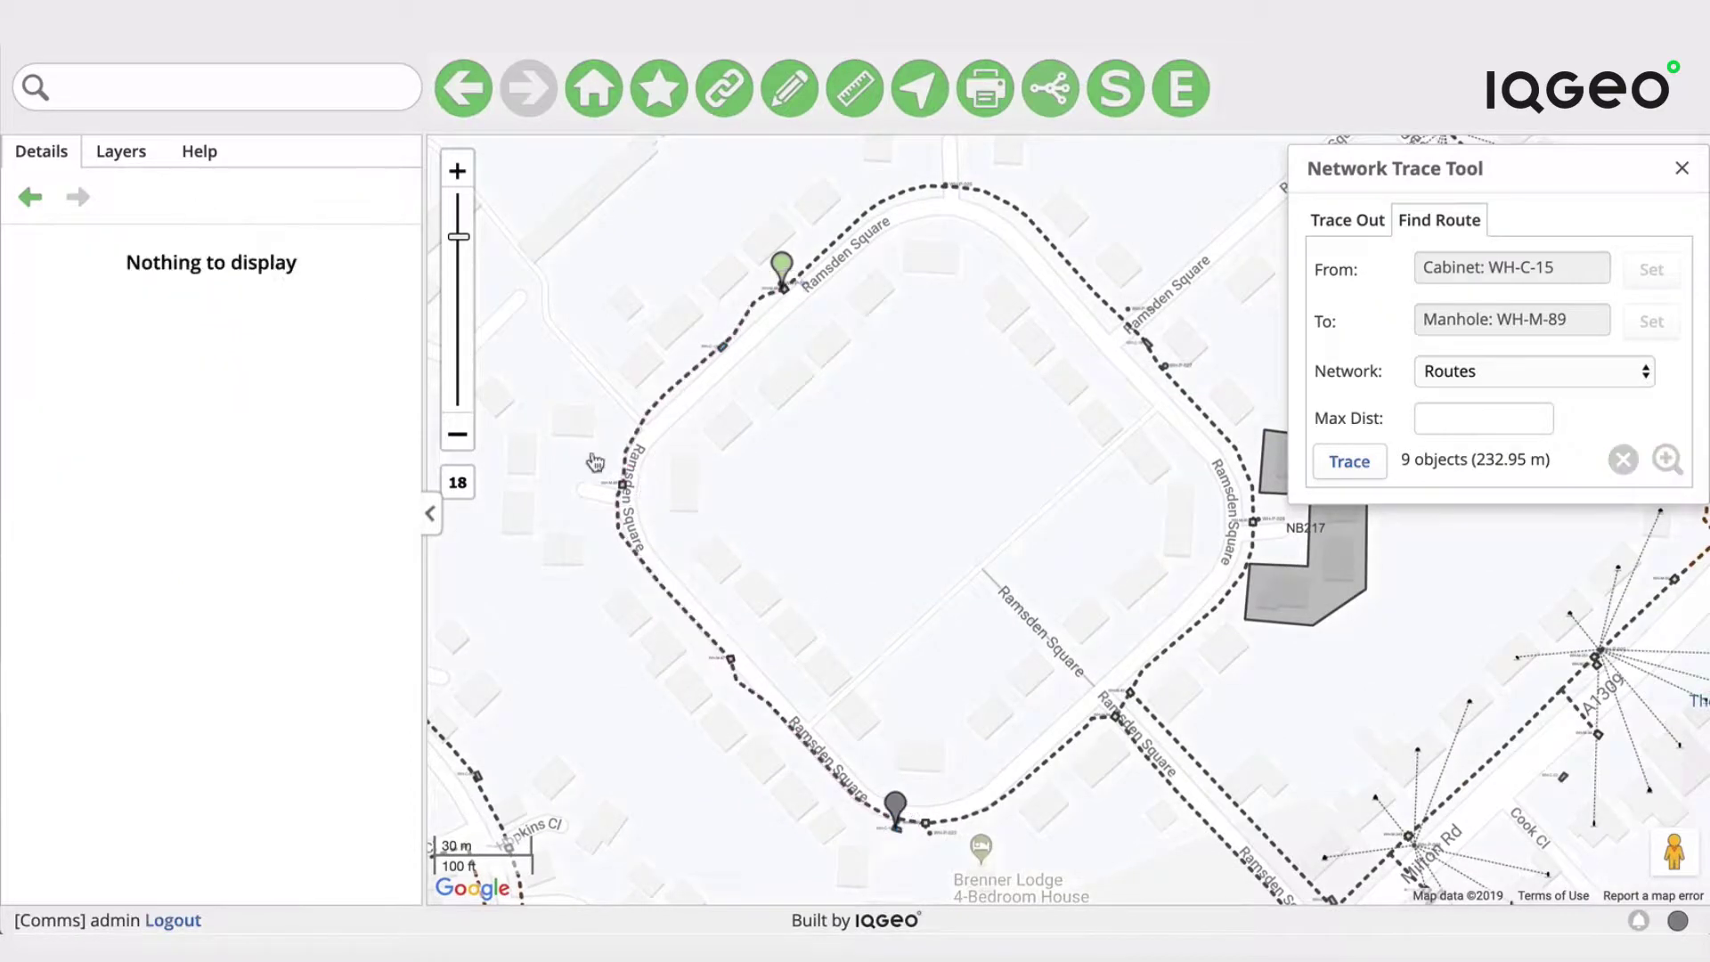
Edit underground route 96, tick Blocked?, and save it.
{"action": "left_click", "coordinate": [661, 592]}
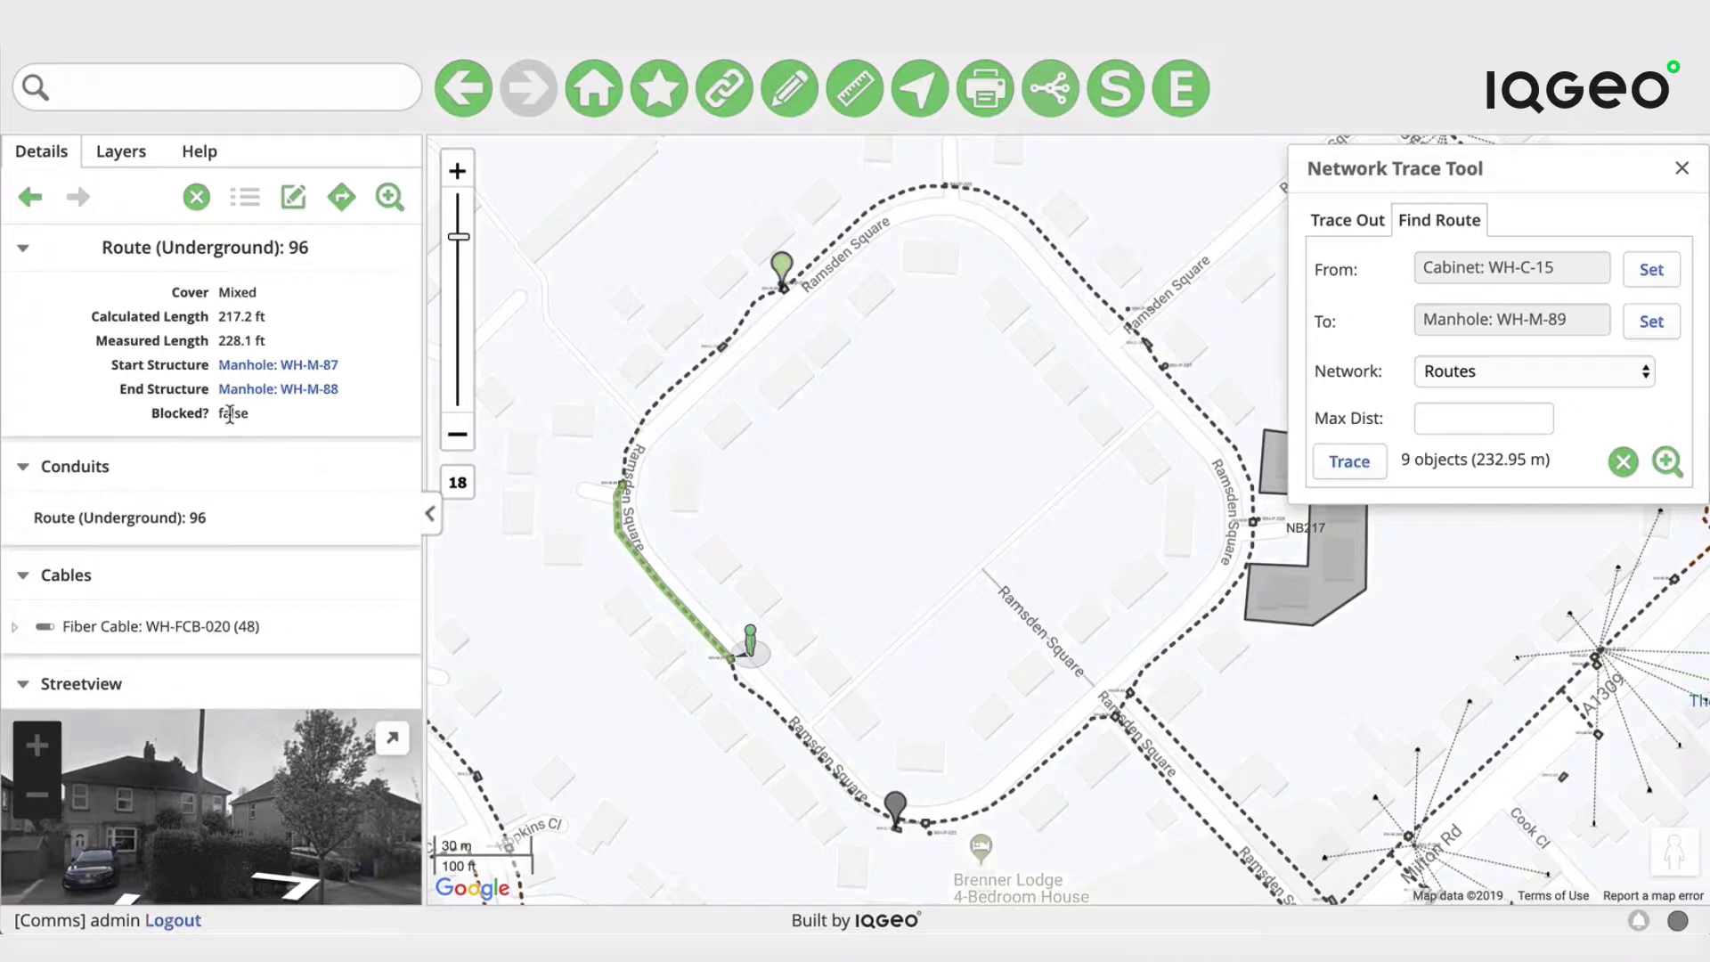
{"action": "left_click", "coordinate": [294, 203]}
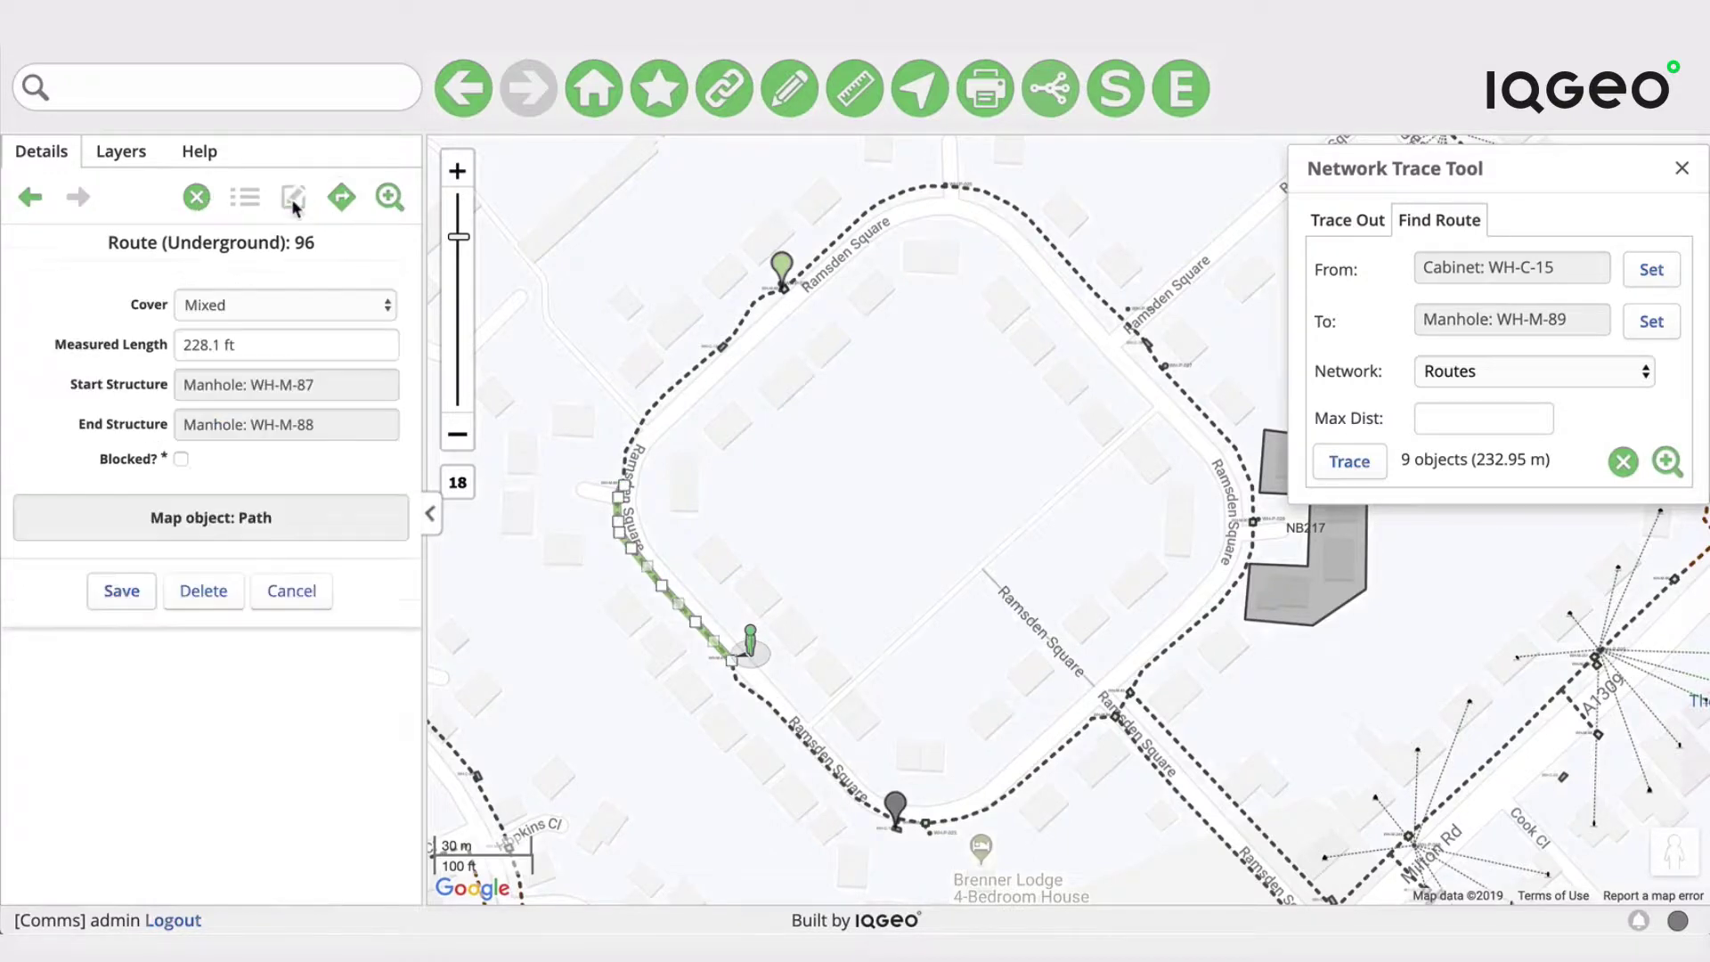
{"action": "left_click", "coordinate": [180, 459]}
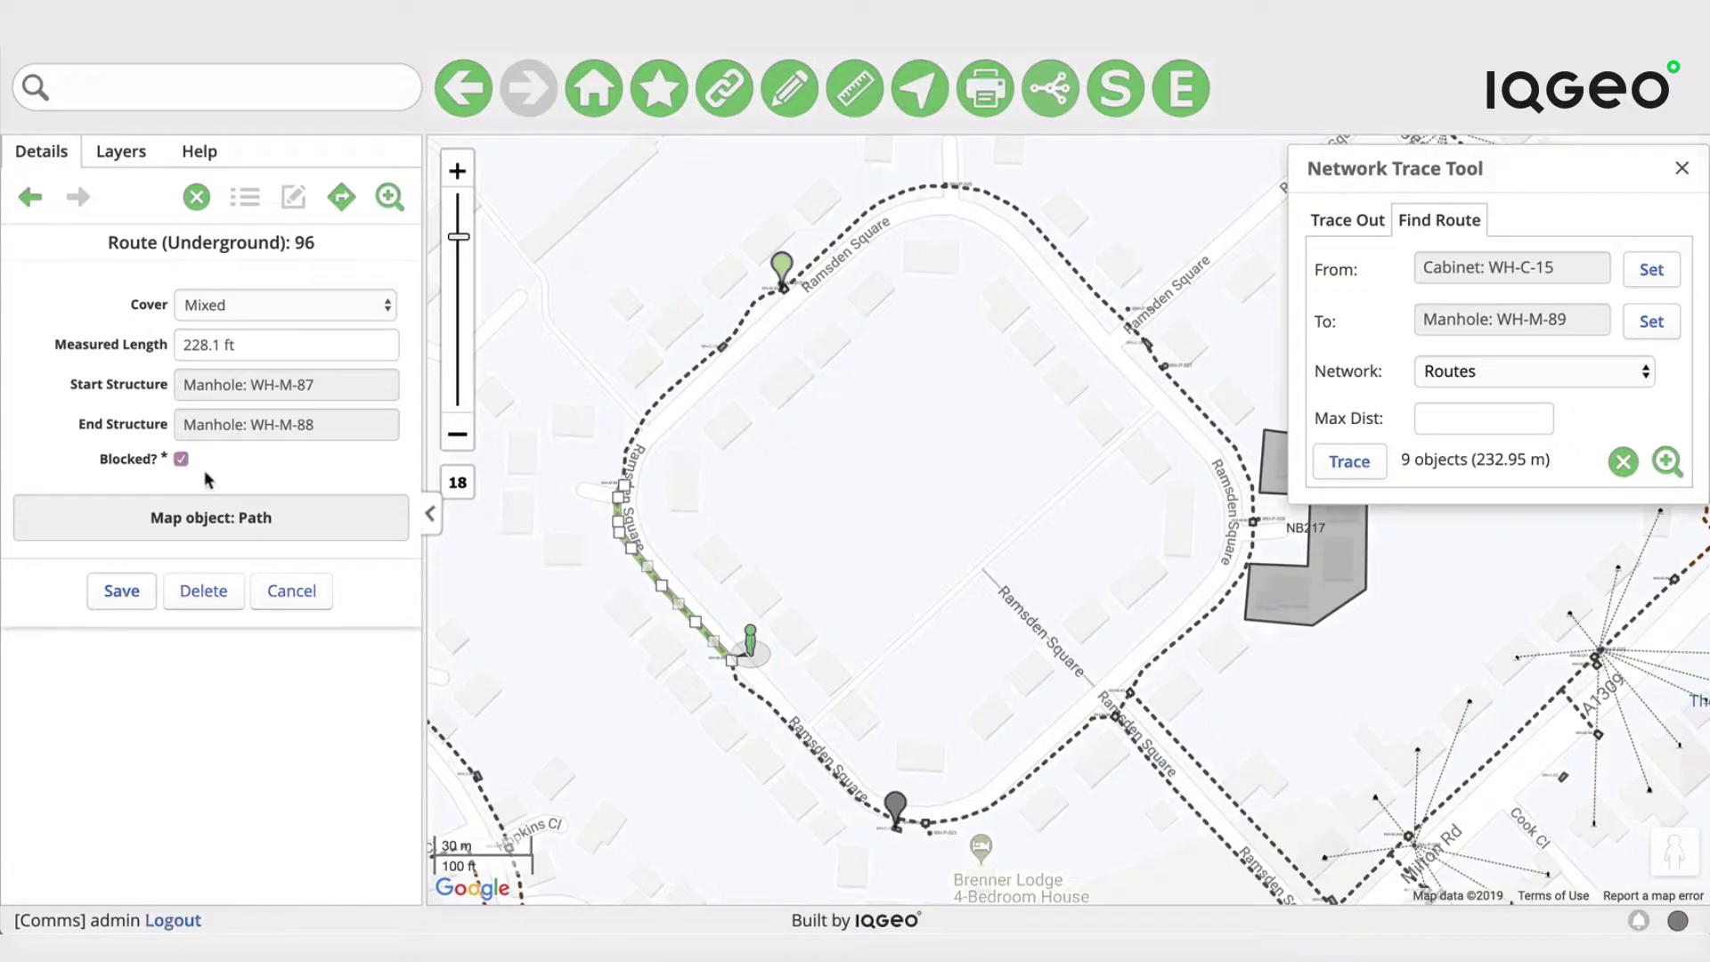
{"action": "left_click", "coordinate": [122, 591]}
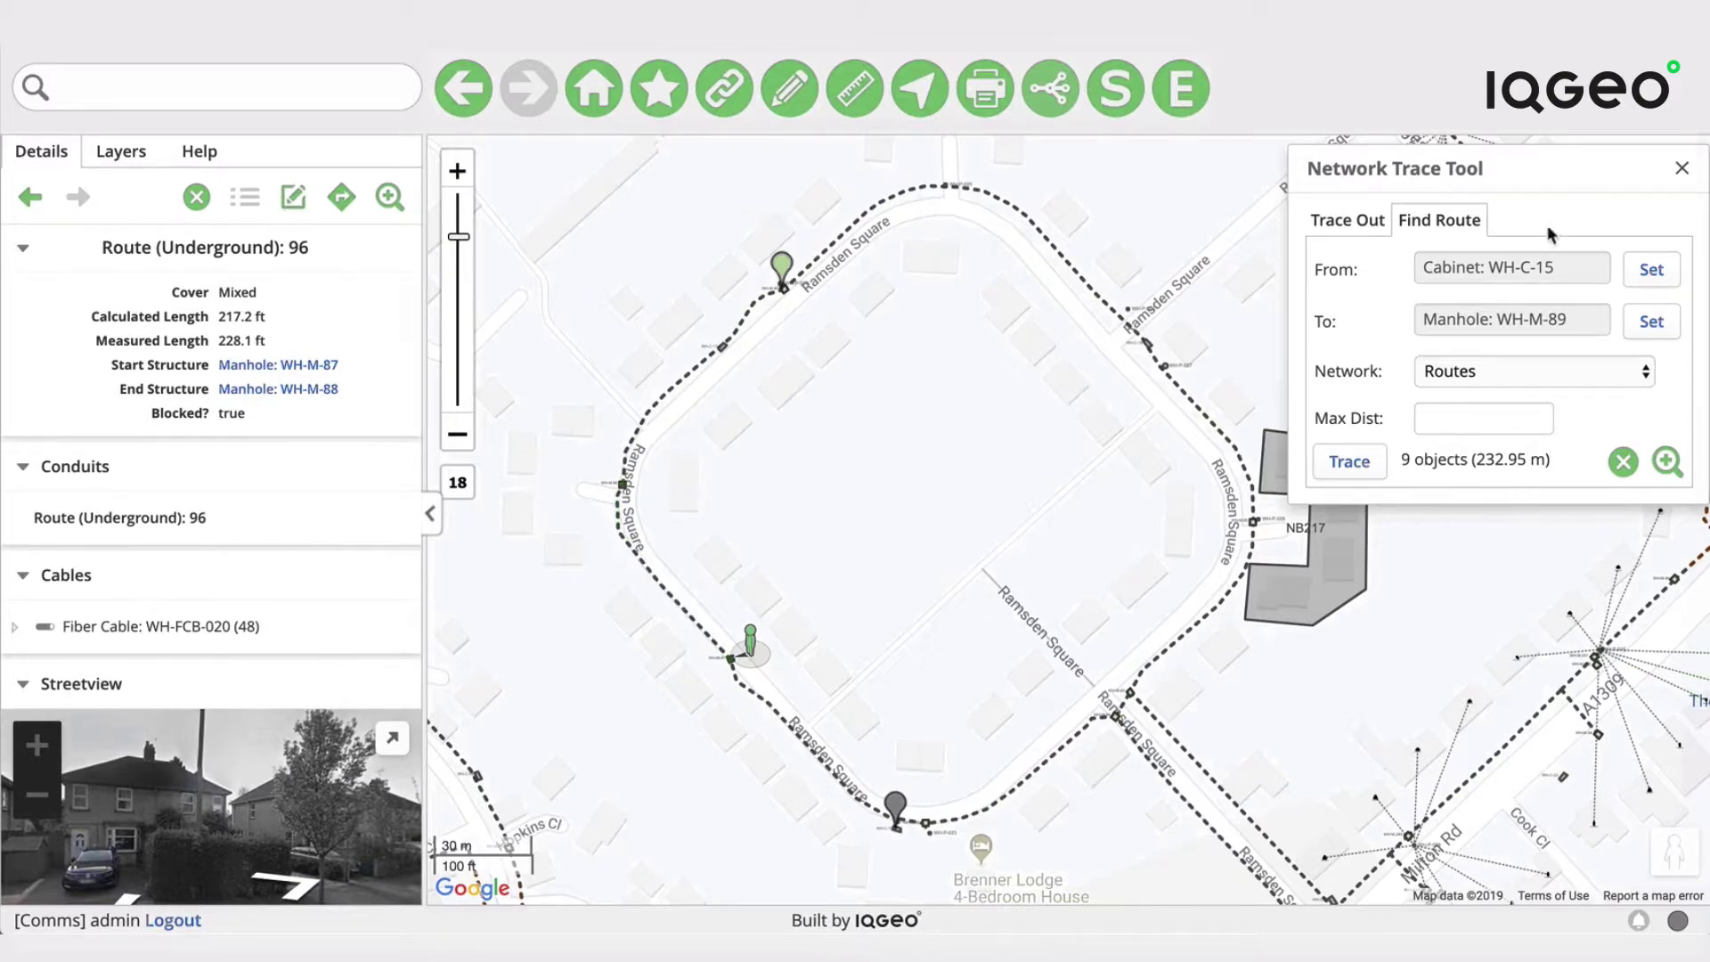
Rerun the Find Route trace from WH-C-15 to WH-M-89 with route 96 now blocked.
{"action": "left_click", "coordinate": [1350, 470]}
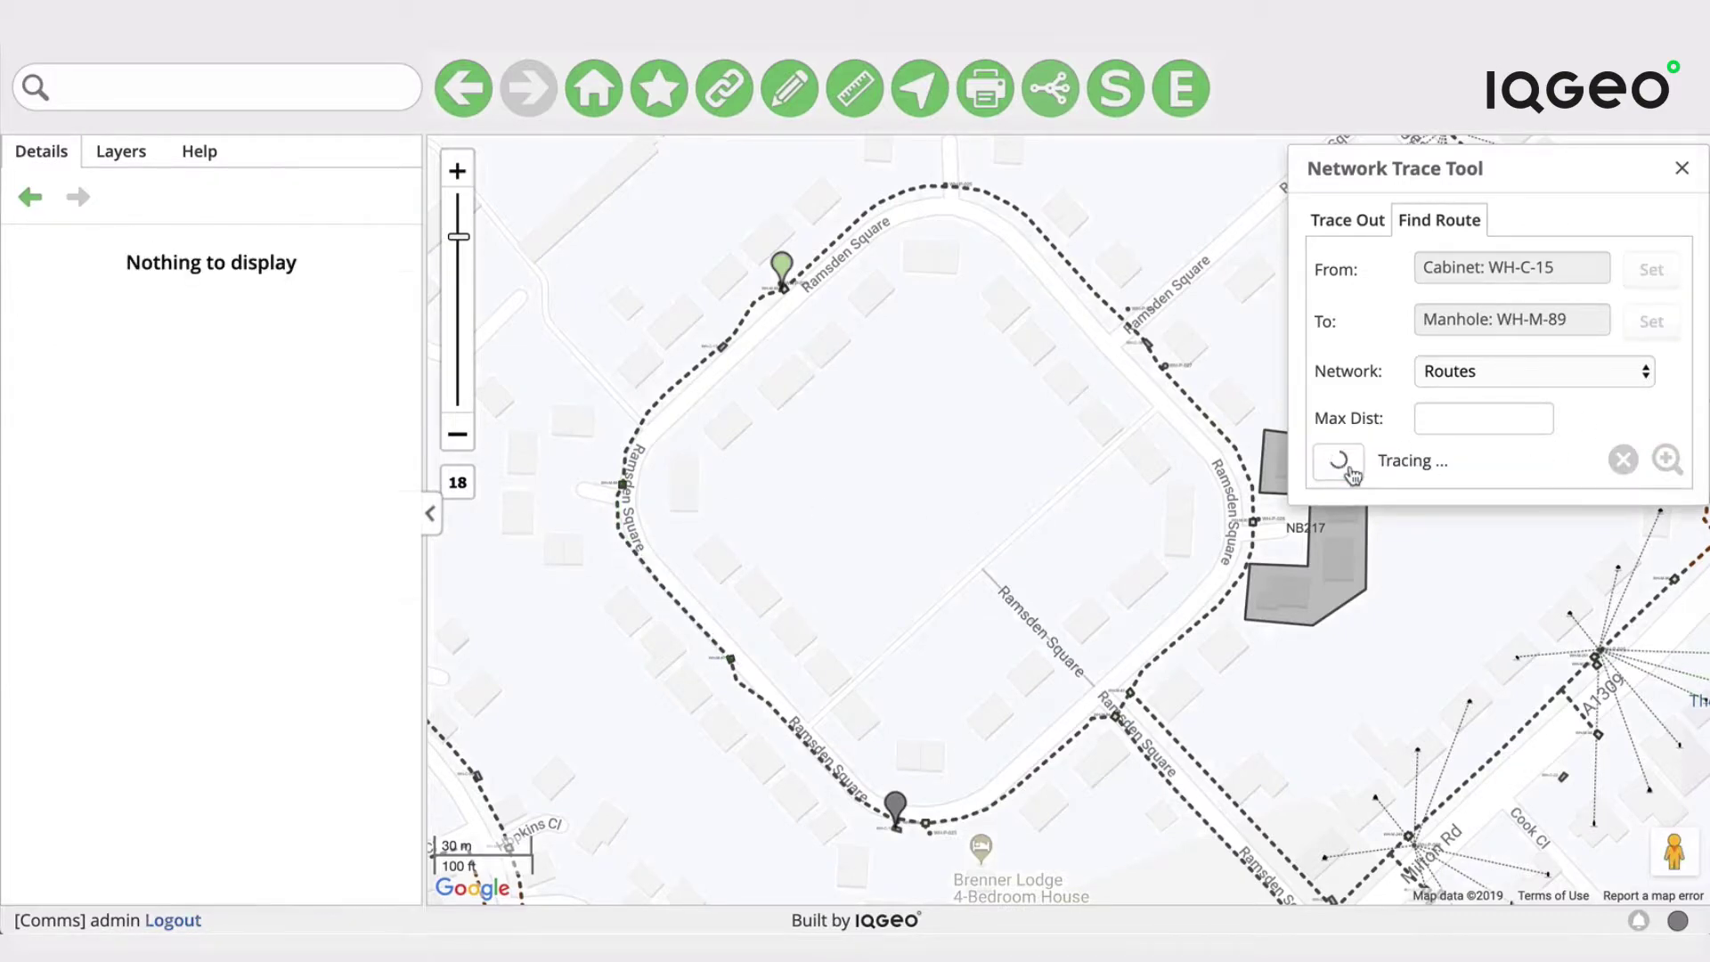